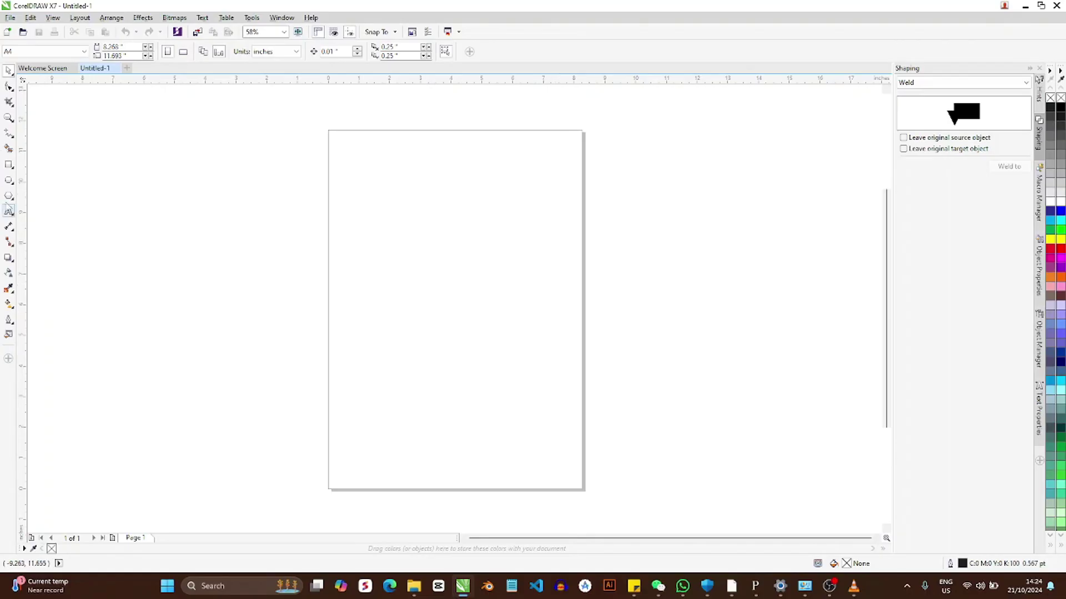
Import download (1).jpeg into the drawing and centre it on the page.
{"action": "left_click", "coordinate": [10, 17]}
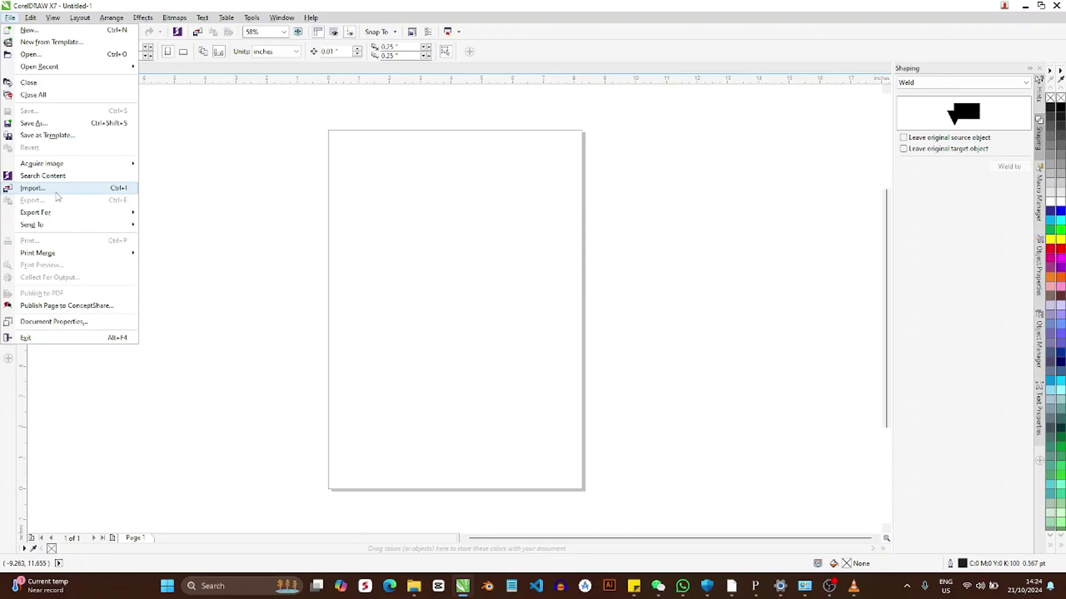
{"action": "left_click", "coordinate": [33, 188]}
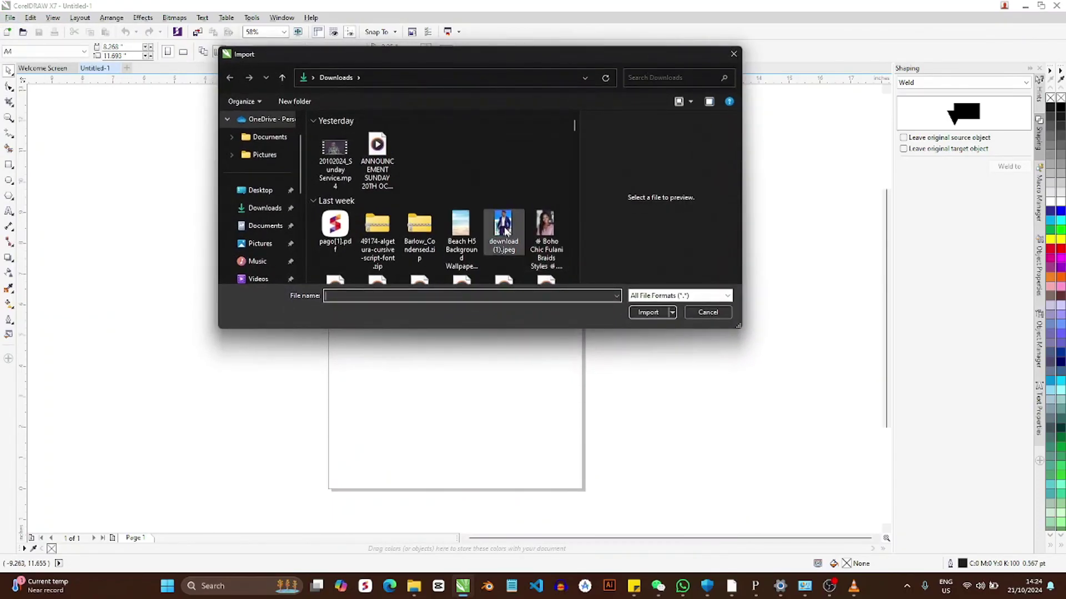
{"action": "left_click", "coordinate": [505, 227]}
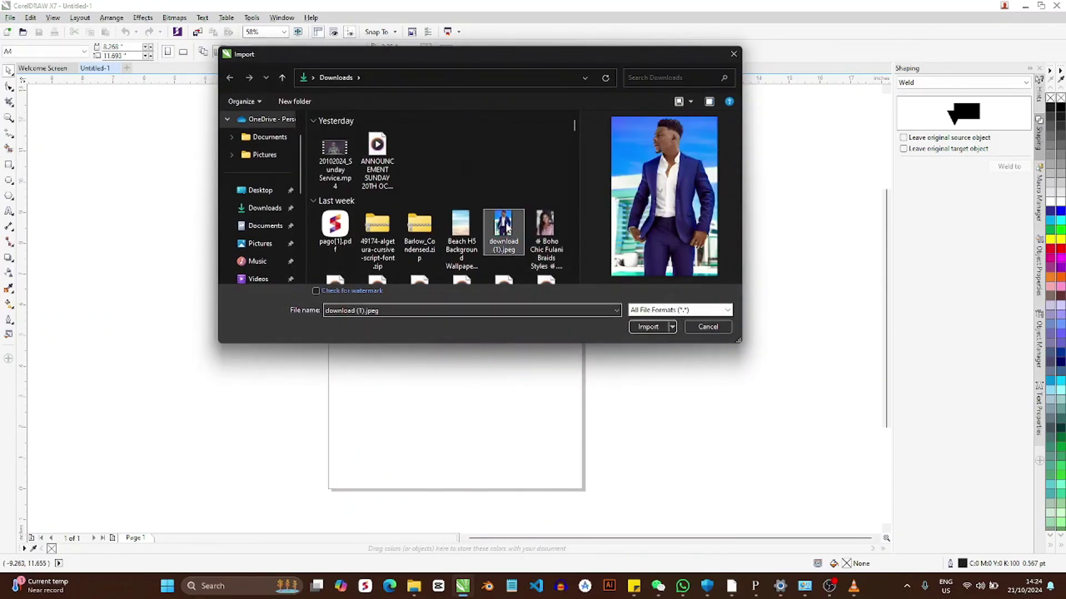
{"action": "left_click", "coordinate": [645, 327]}
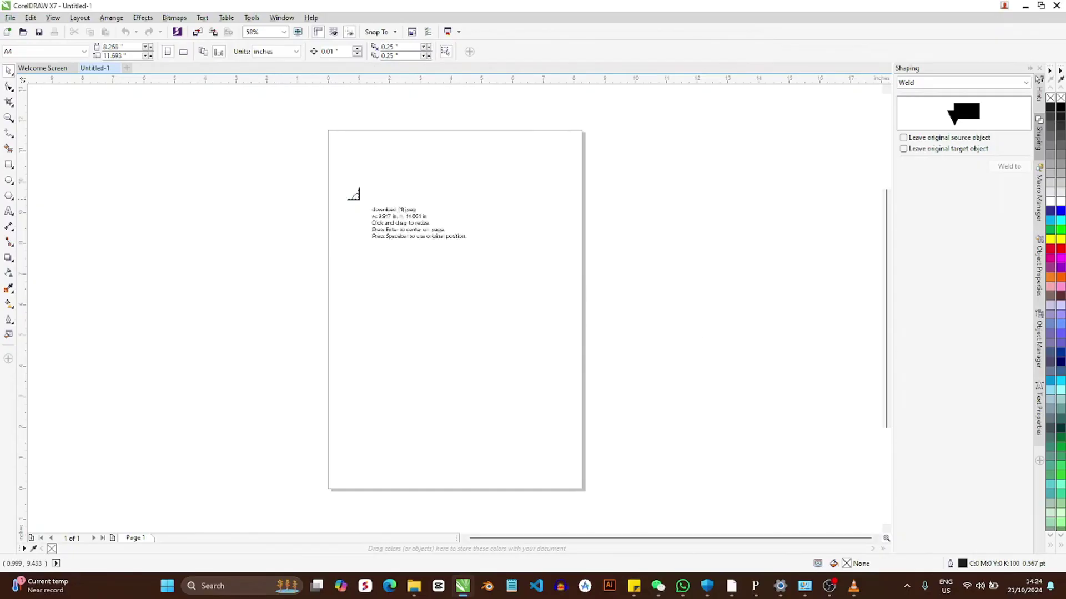
{"action": "left_click", "coordinate": [353, 194]}
{"action": "key", "text": "p"}
Scale the photo to 54.5% and move it toward the page's top-left corner.
{"action": "scroll", "coordinate": [196, 215], "scroll_direction": "down", "scroll_amount": 3}
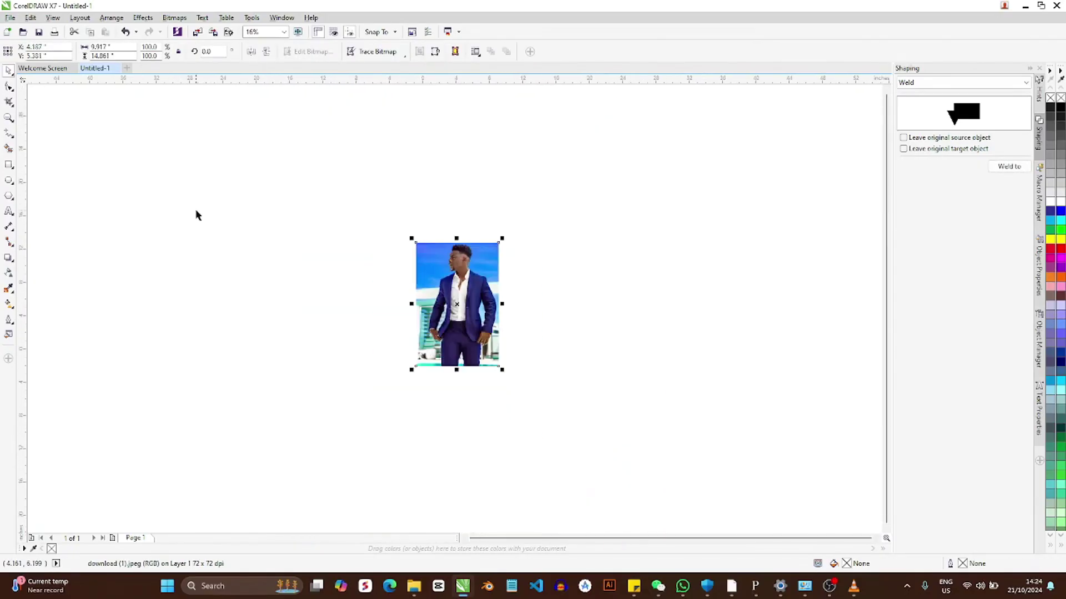
{"action": "scroll", "coordinate": [442, 294], "scroll_direction": "up", "scroll_amount": 2}
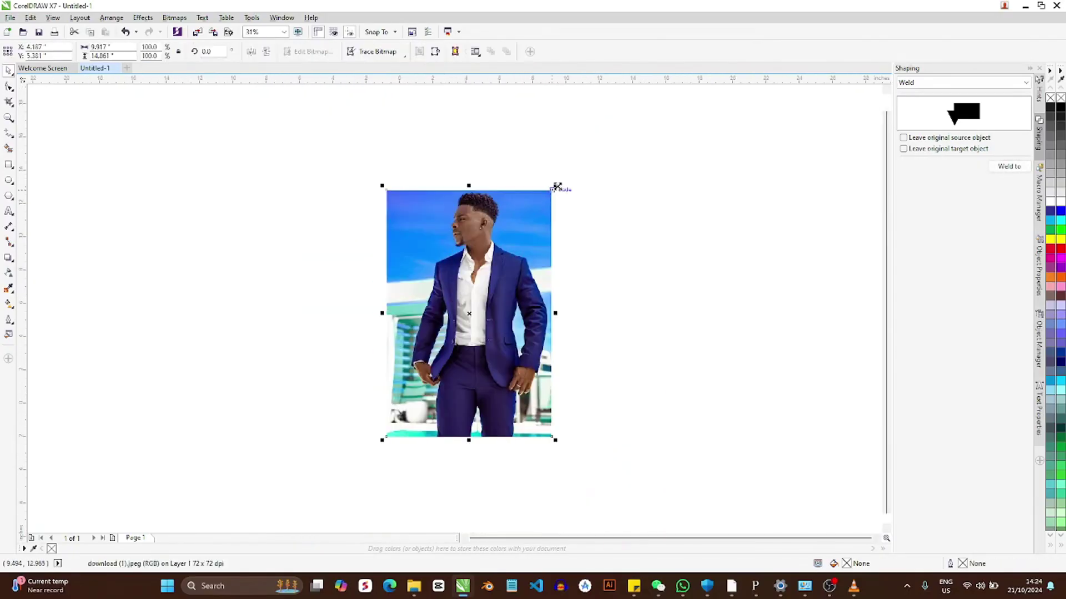
{"action": "left_click_drag", "start_coordinate": [557, 186], "coordinate": [515, 244]}
{"action": "scroll", "coordinate": [438, 272], "scroll_direction": "up", "scroll_amount": 2}
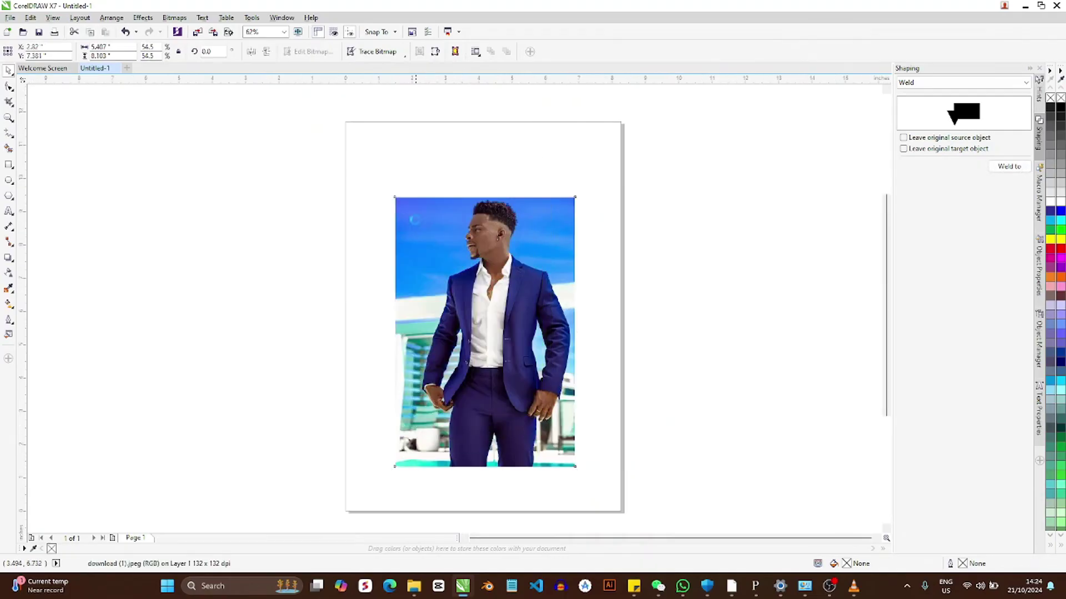
{"action": "left_click_drag", "start_coordinate": [358, 261], "coordinate": [312, 194]}
Set the page size to A5 and position the photo to cover the page.
{"action": "left_click", "coordinate": [178, 155]}
{"action": "left_click", "coordinate": [44, 51]}
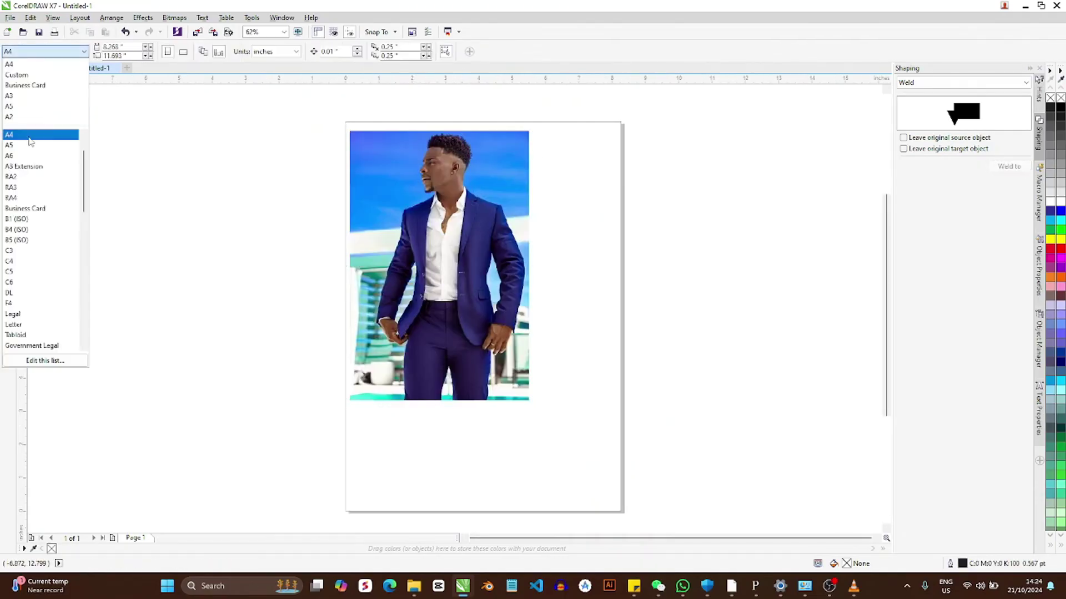
{"action": "left_click", "coordinate": [28, 145]}
{"action": "left_click_drag", "start_coordinate": [386, 186], "coordinate": [504, 286]}
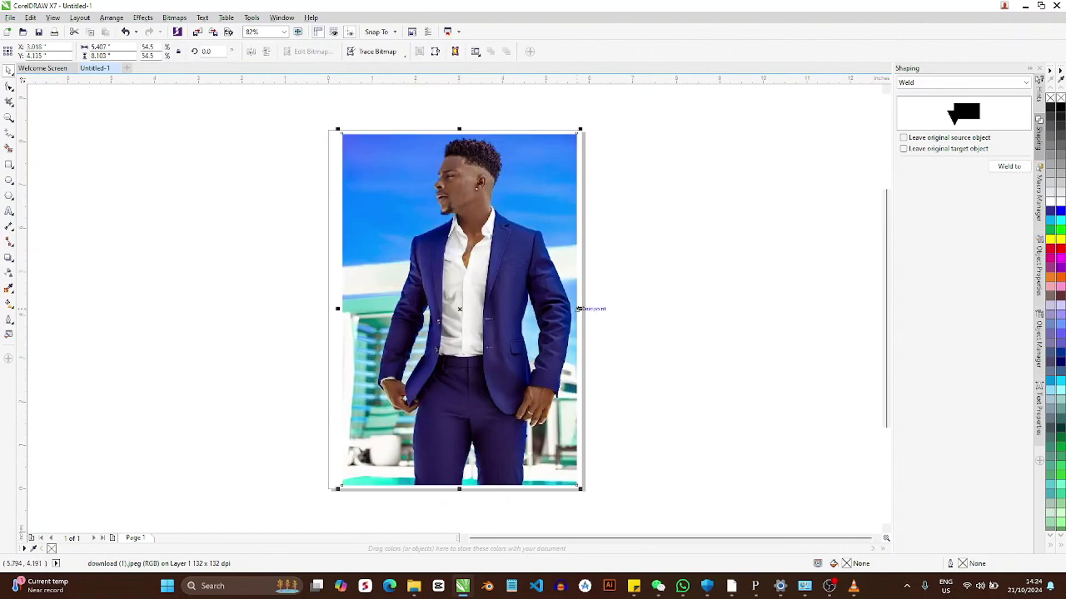
{"action": "left_click_drag", "start_coordinate": [579, 309], "coordinate": [582, 307]}
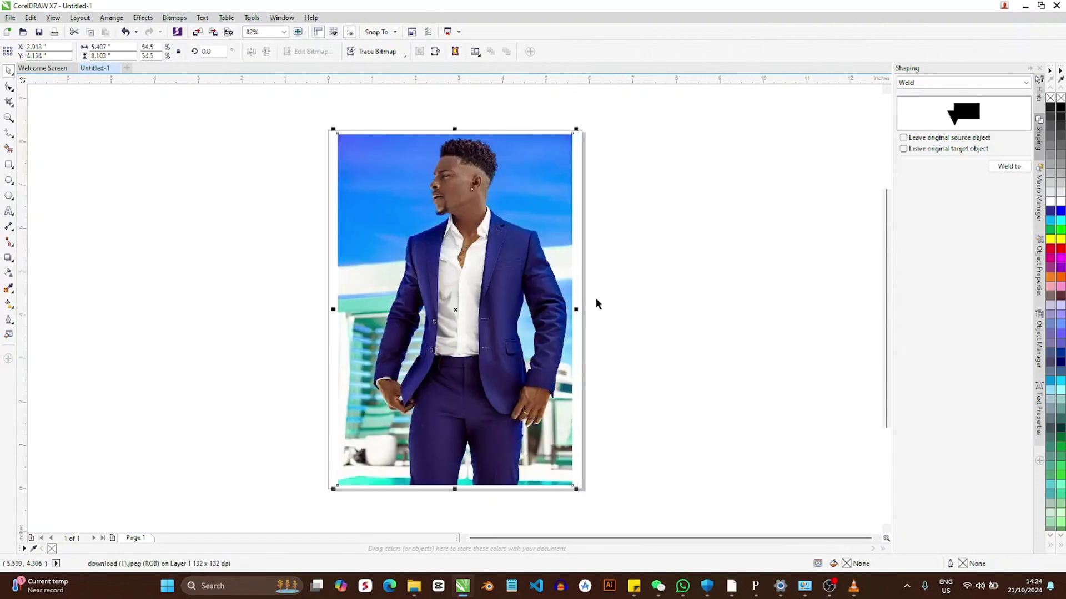
{"action": "left_click", "coordinate": [673, 297]}
{"action": "left_click_drag", "start_coordinate": [290, 112], "coordinate": [789, 521]}
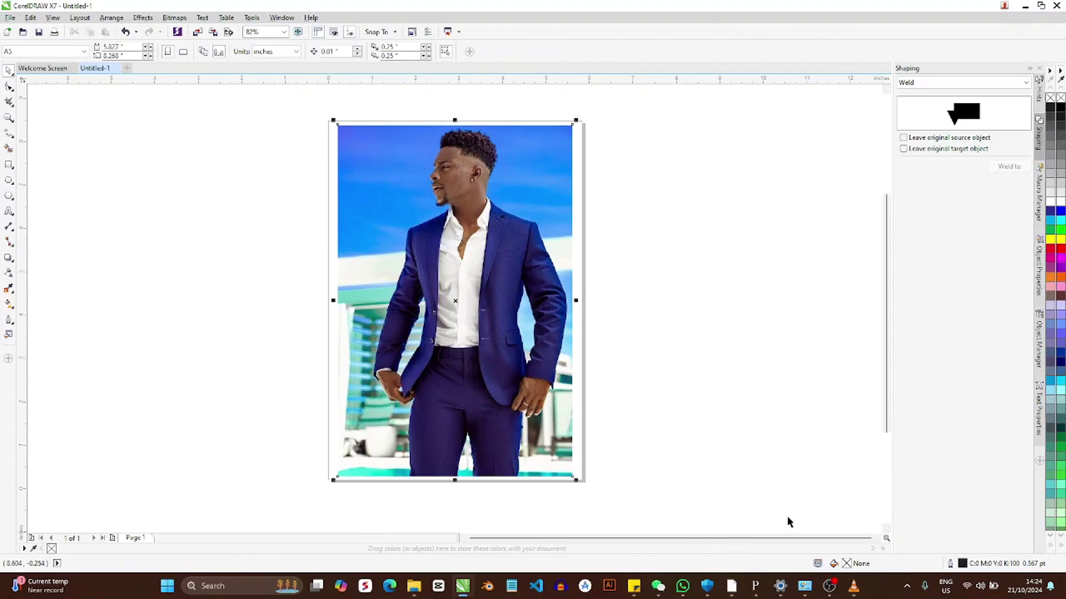
Export the page as a TIFF file named MALE BALCK DUDE.
{"action": "left_click", "coordinate": [11, 18]}
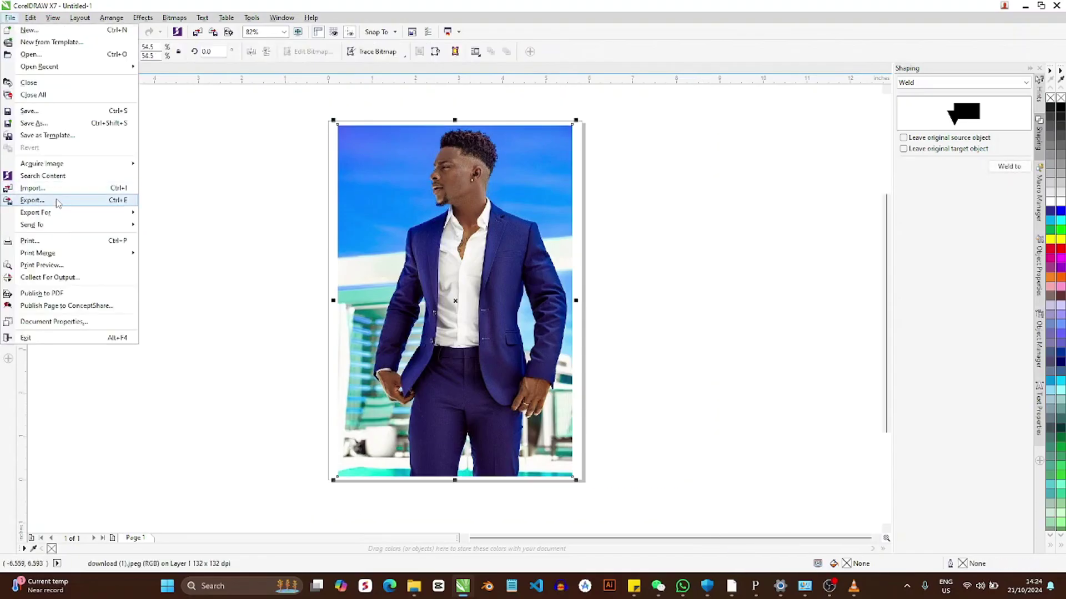
{"action": "left_click", "coordinate": [56, 201]}
{"action": "left_click", "coordinate": [405, 269]}
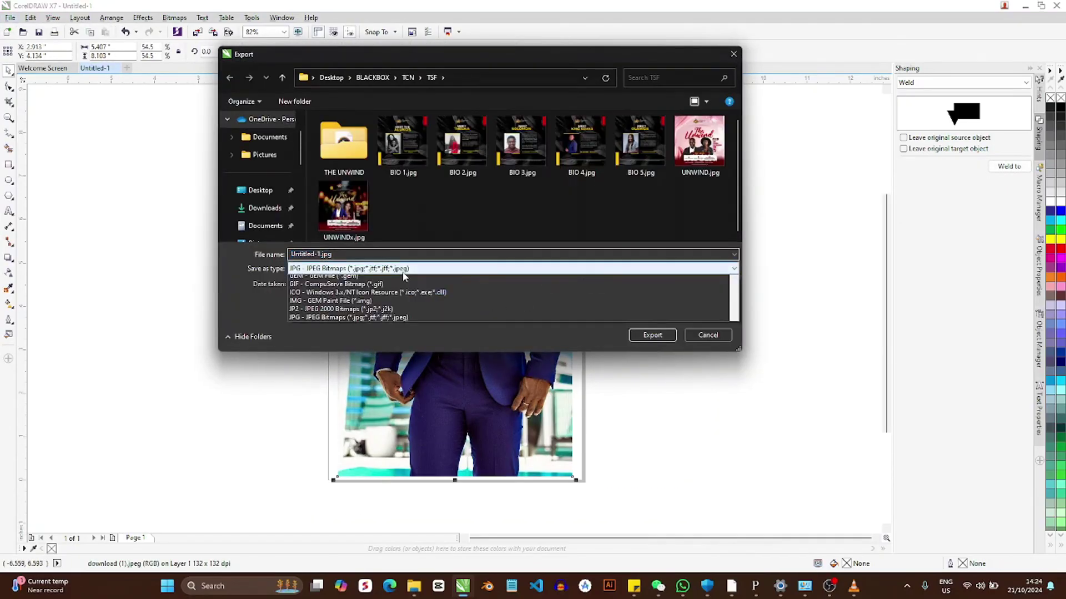
{"action": "left_click", "coordinate": [379, 305]}
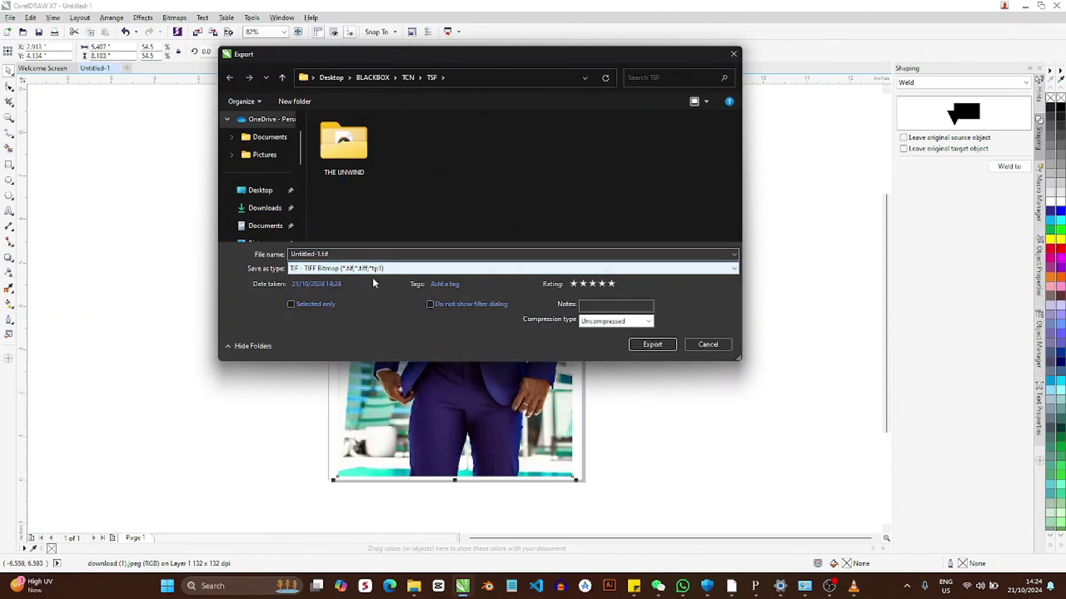
{"action": "double_click", "coordinate": [345, 255]}
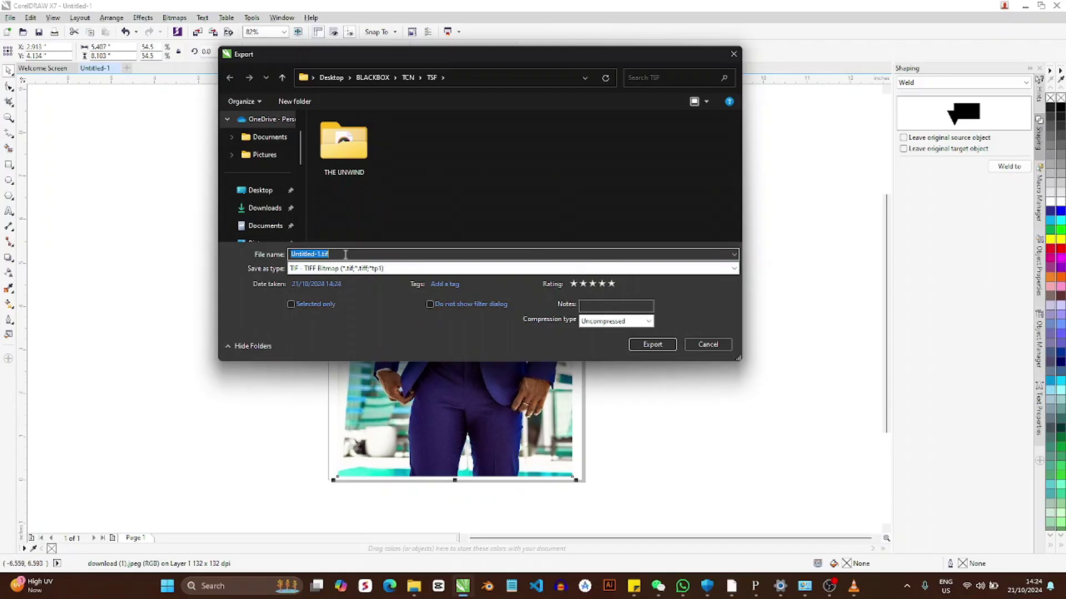
{"action": "type", "text": "MALE BALCK DUDE"}
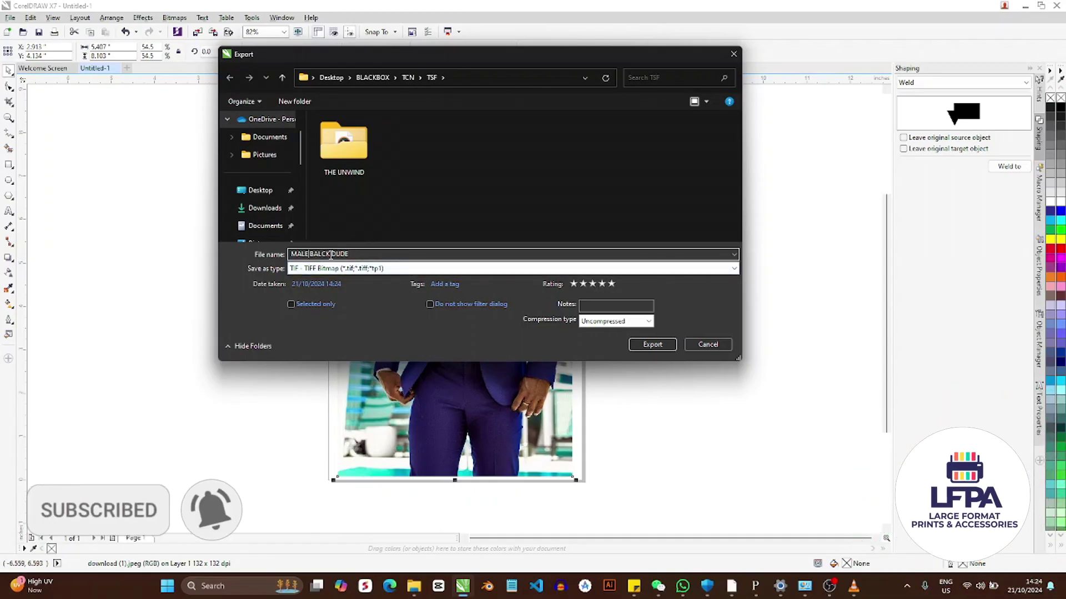
{"action": "left_click", "coordinate": [331, 254]}
{"action": "left_click", "coordinate": [638, 342]}
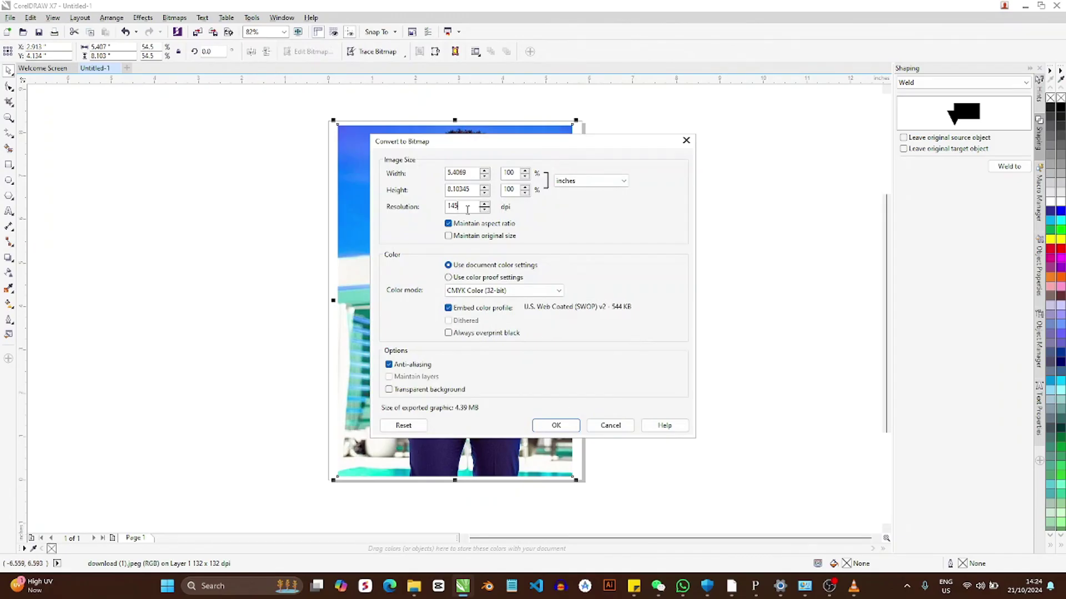
Convert to bitmap at 300 dpi with CMYK Color (32-bit) colour mode.
{"action": "double_click", "coordinate": [462, 207]}
{"action": "type", "text": "300"}
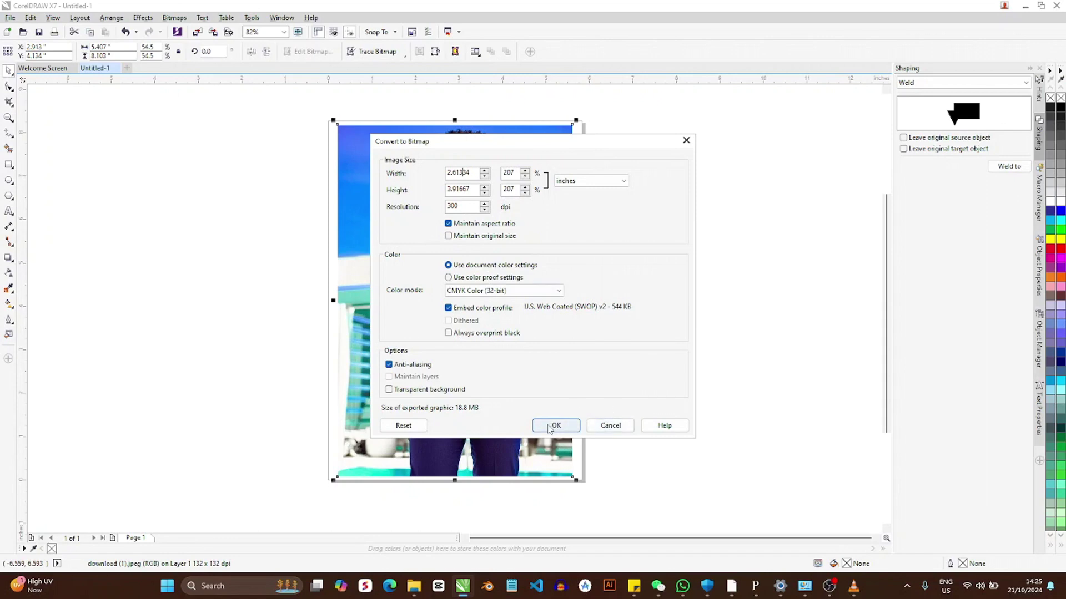
{"action": "left_click", "coordinate": [499, 290]}
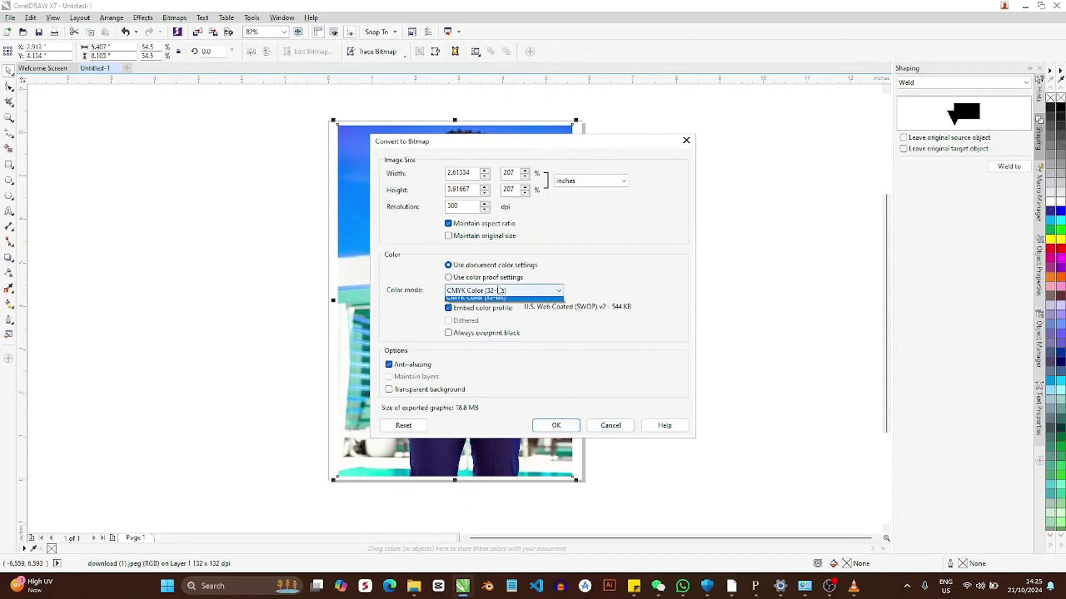
{"action": "left_click", "coordinate": [500, 291]}
{"action": "left_click", "coordinate": [558, 430]}
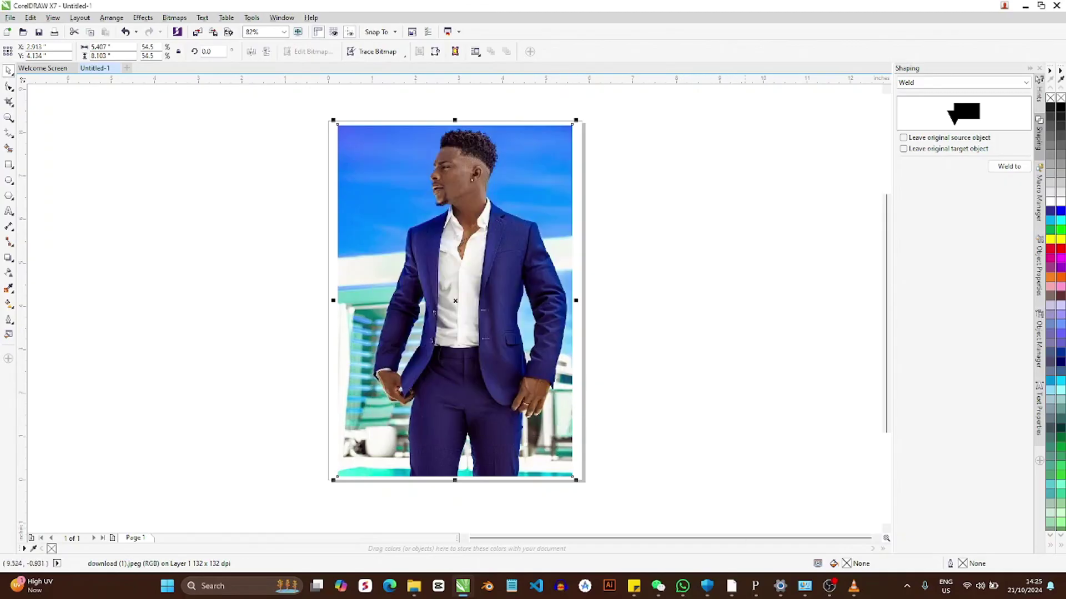
Search Windows for MAINTOP to launch MainTop DTP.
{"action": "mouse_move", "coordinate": [841, 593]}
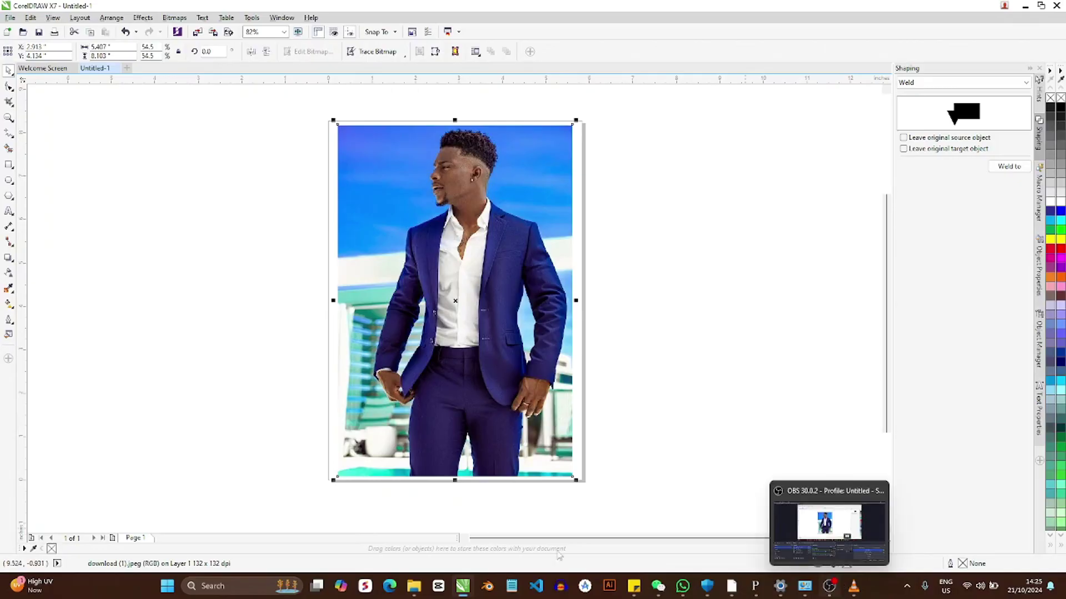
{"action": "left_click", "coordinate": [262, 588]}
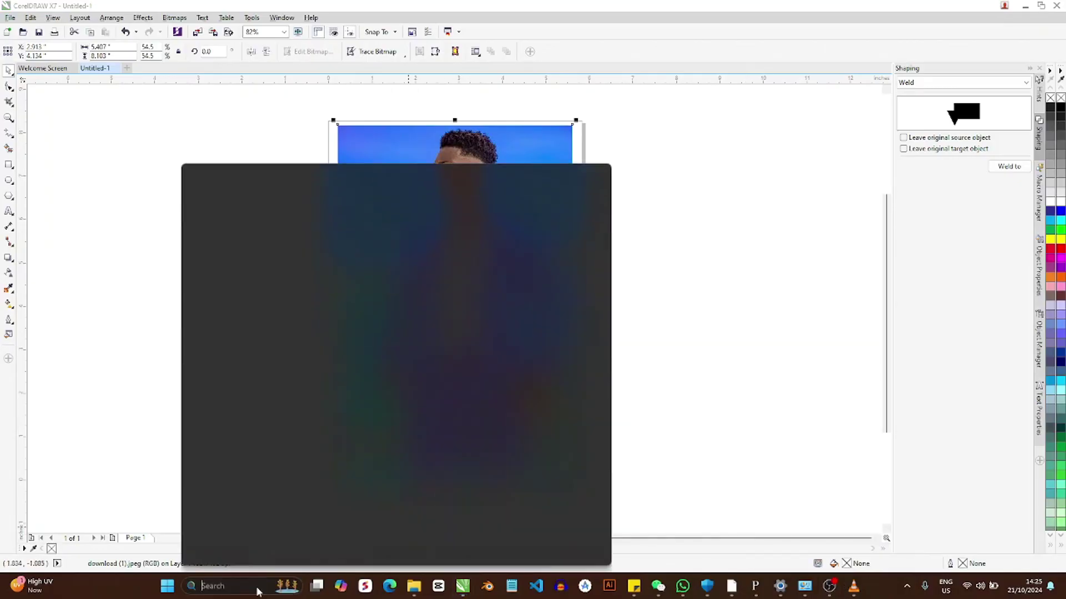
{"action": "type", "text": "MAINTOP"}
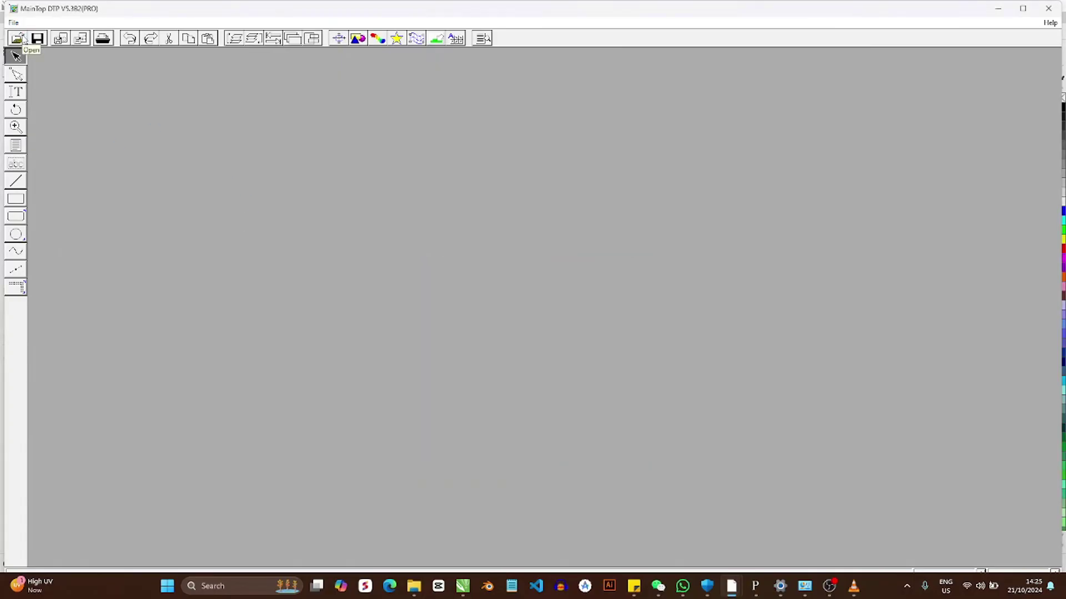
Create a new publication with an A4 page.
{"action": "left_click", "coordinate": [13, 22]}
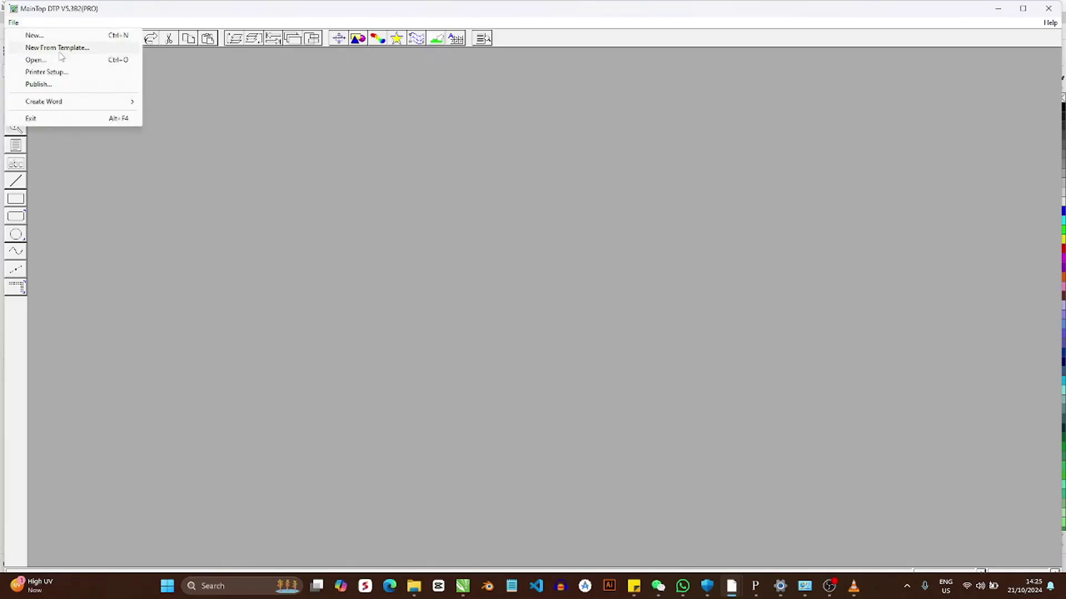
{"action": "left_click", "coordinate": [35, 36]}
{"action": "left_click", "coordinate": [444, 120]}
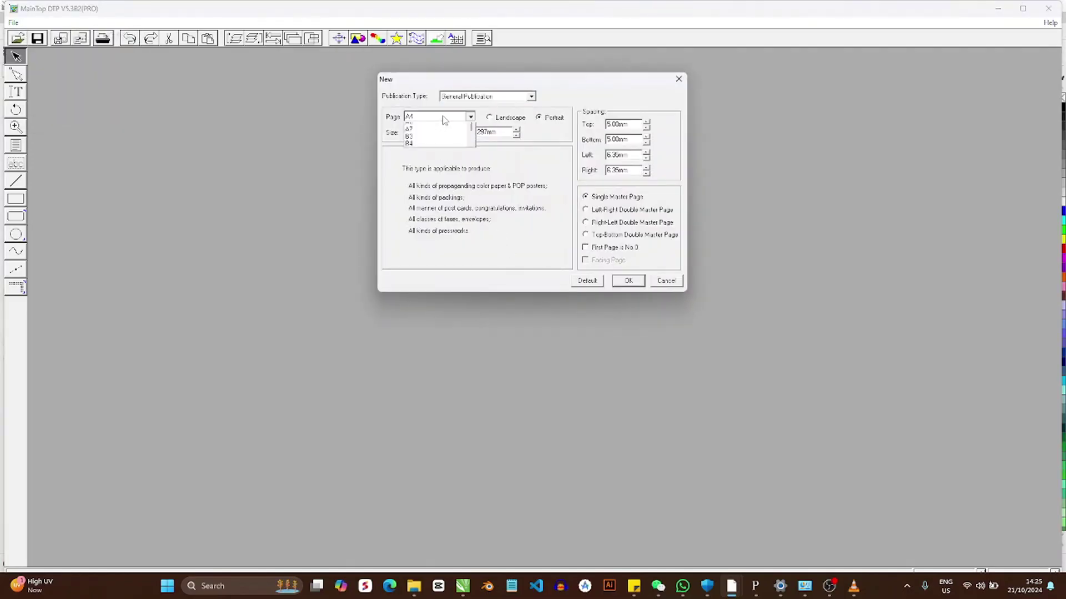
{"action": "left_click", "coordinate": [625, 284]}
{"action": "left_click", "coordinate": [622, 281]}
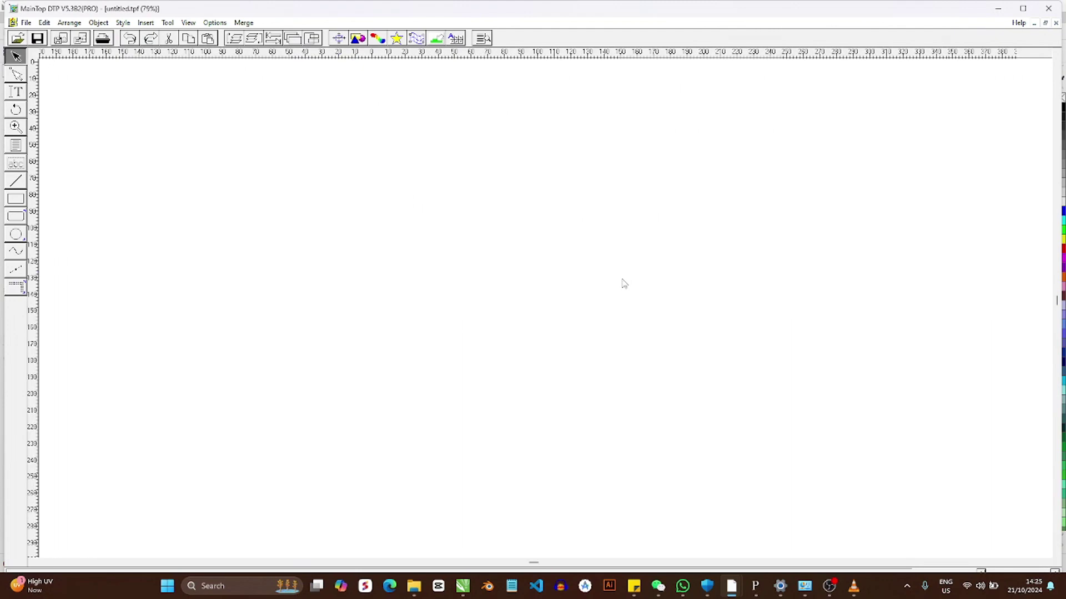
Start a picture import and browse into the BLACKBOX > TCN folder.
{"action": "left_click", "coordinate": [26, 23]}
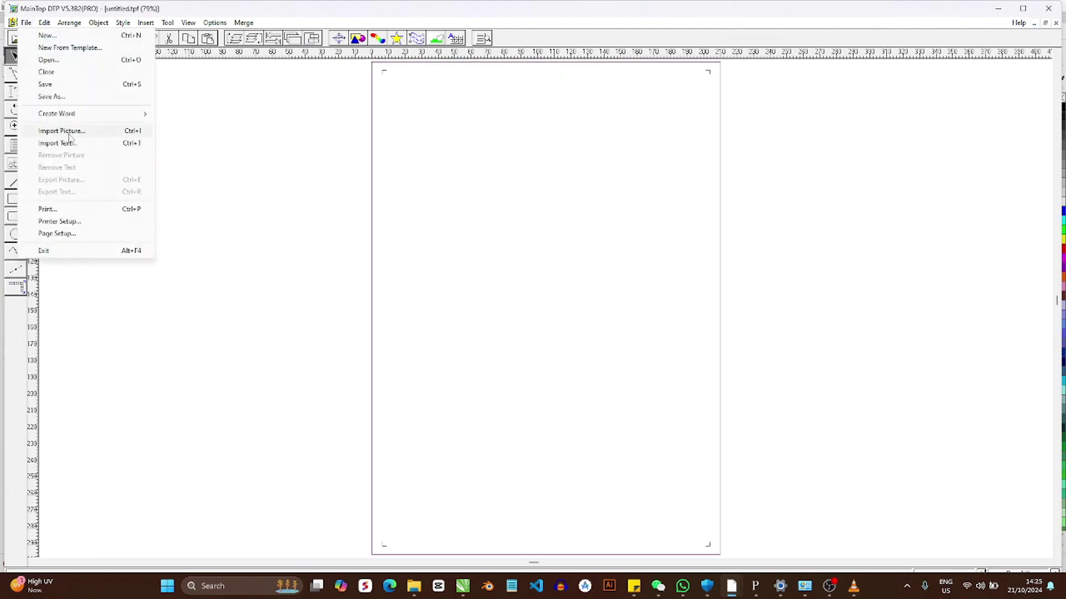
{"action": "left_click", "coordinate": [62, 131]}
{"action": "left_click", "coordinate": [496, 100]}
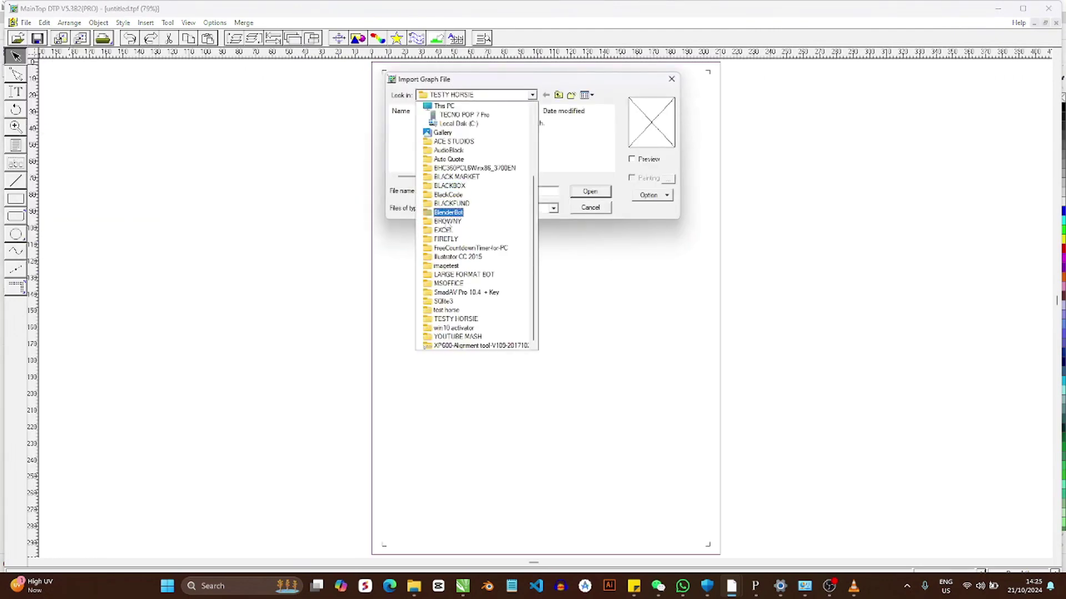
{"action": "left_click", "coordinate": [453, 291]}
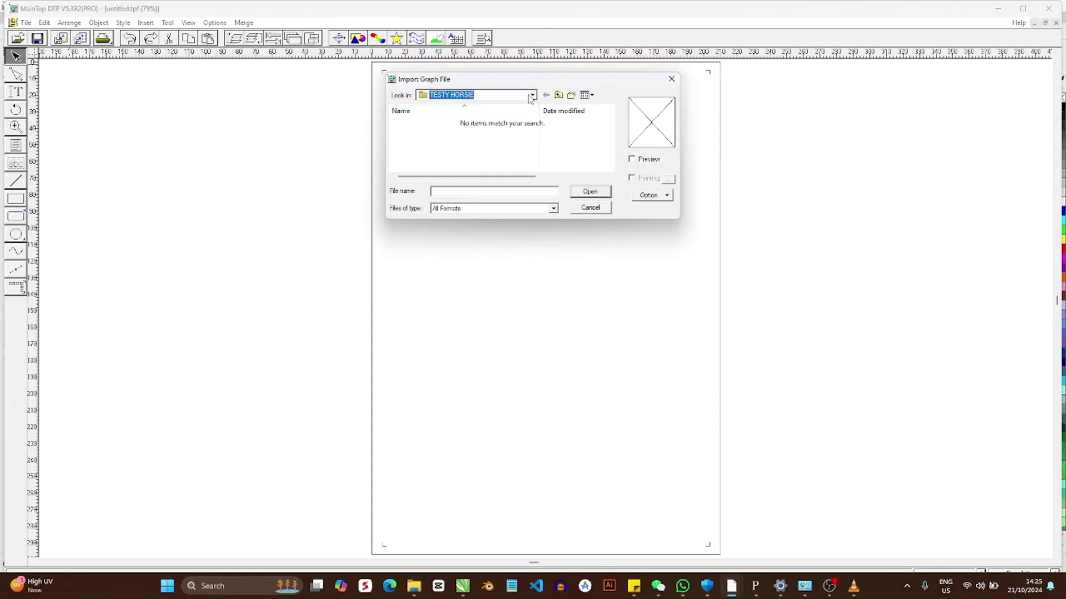
{"action": "left_click", "coordinate": [469, 96]}
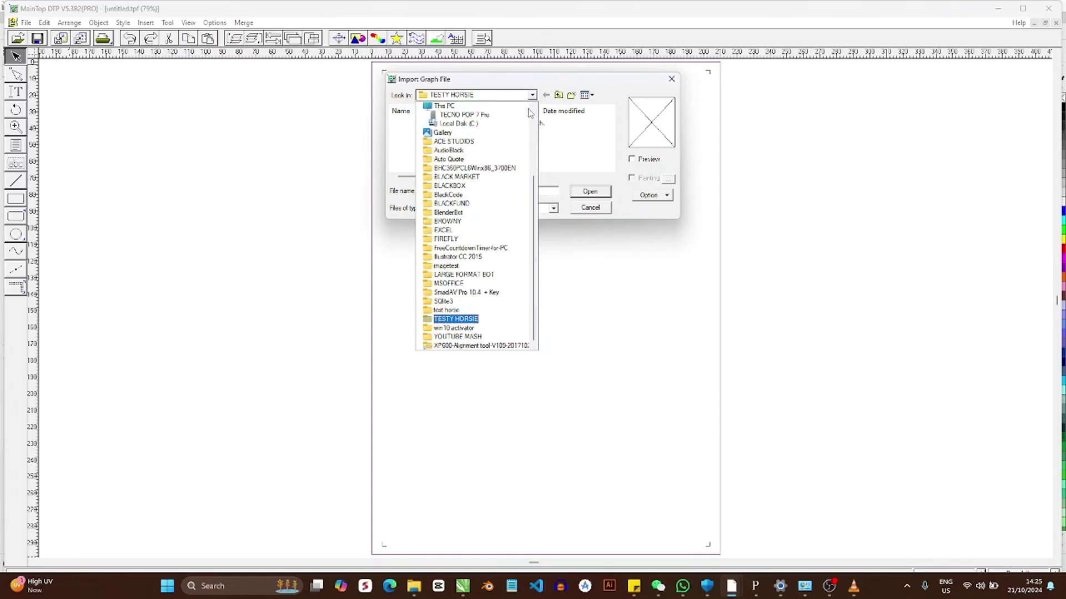
{"action": "left_click", "coordinate": [456, 186]}
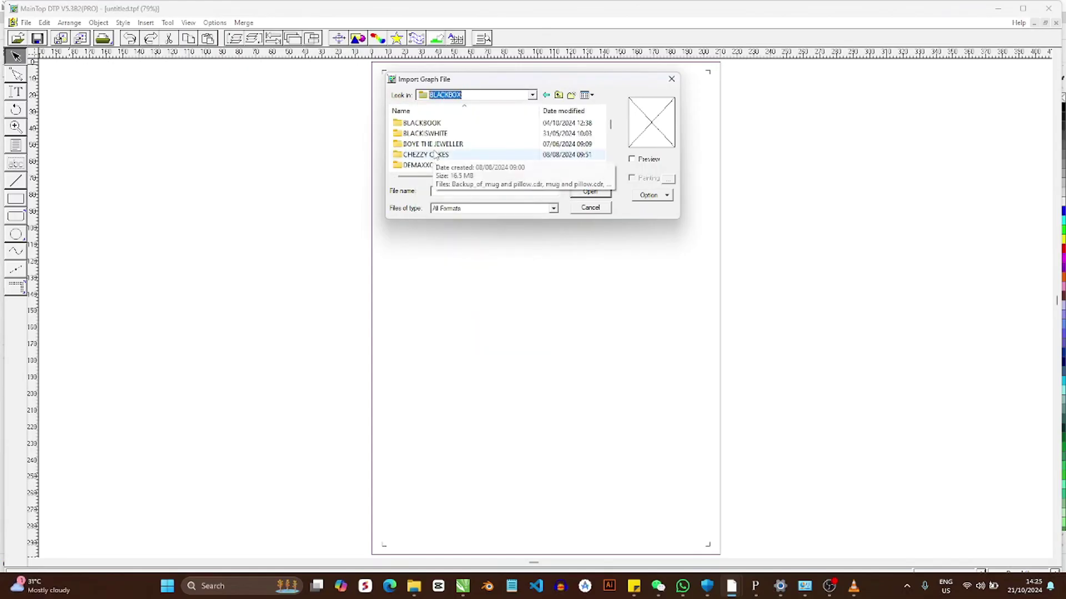
{"action": "scroll", "coordinate": [440, 159], "scroll_direction": "up", "scroll_amount": 3}
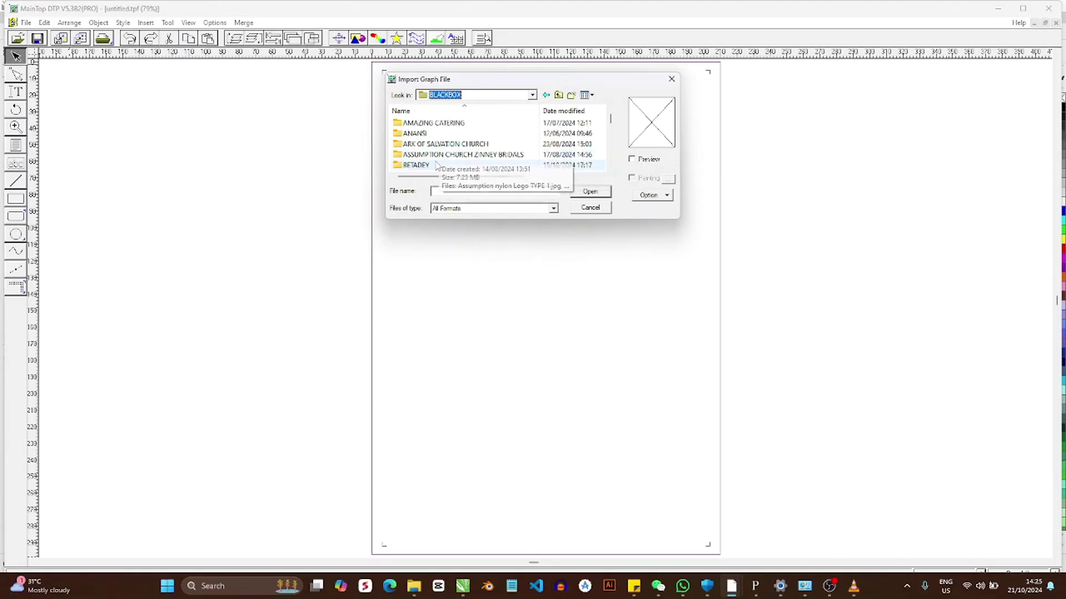
{"action": "scroll", "coordinate": [440, 157], "scroll_direction": "down", "scroll_amount": 3}
{"action": "left_click", "coordinate": [438, 155]}
{"action": "scroll", "coordinate": [438, 154], "scroll_direction": "down", "scroll_amount": 5}
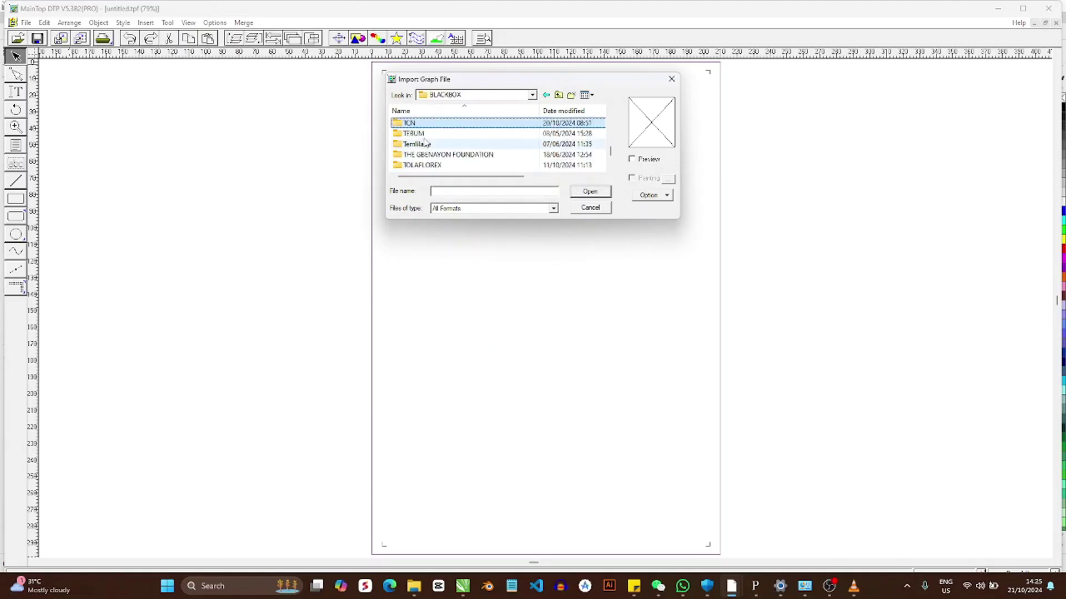
{"action": "double_click", "coordinate": [419, 122]}
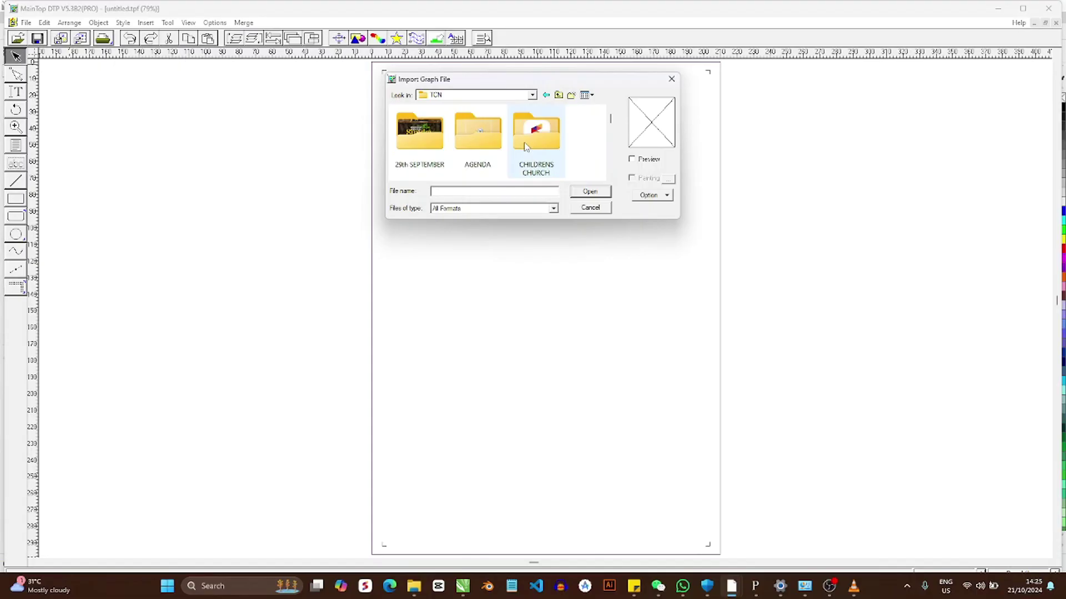
Import the blue-suit photo from the TSF folder and place it at the page's top-left corner.
{"action": "scroll", "coordinate": [499, 147], "scroll_direction": "down", "scroll_amount": 2}
{"action": "left_click", "coordinate": [476, 133]}
{"action": "scroll", "coordinate": [476, 161], "scroll_direction": "down", "scroll_amount": 1}
{"action": "scroll", "coordinate": [470, 173], "scroll_direction": "down", "scroll_amount": 1}
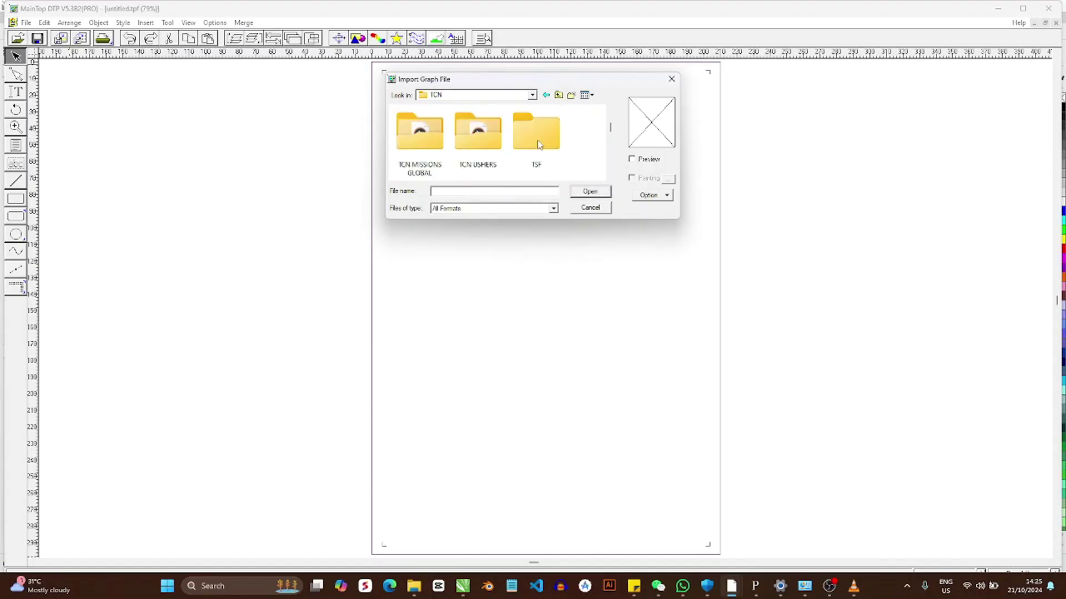
{"action": "double_click", "coordinate": [536, 131]}
{"action": "scroll", "coordinate": [555, 155], "scroll_direction": "down", "scroll_amount": 3}
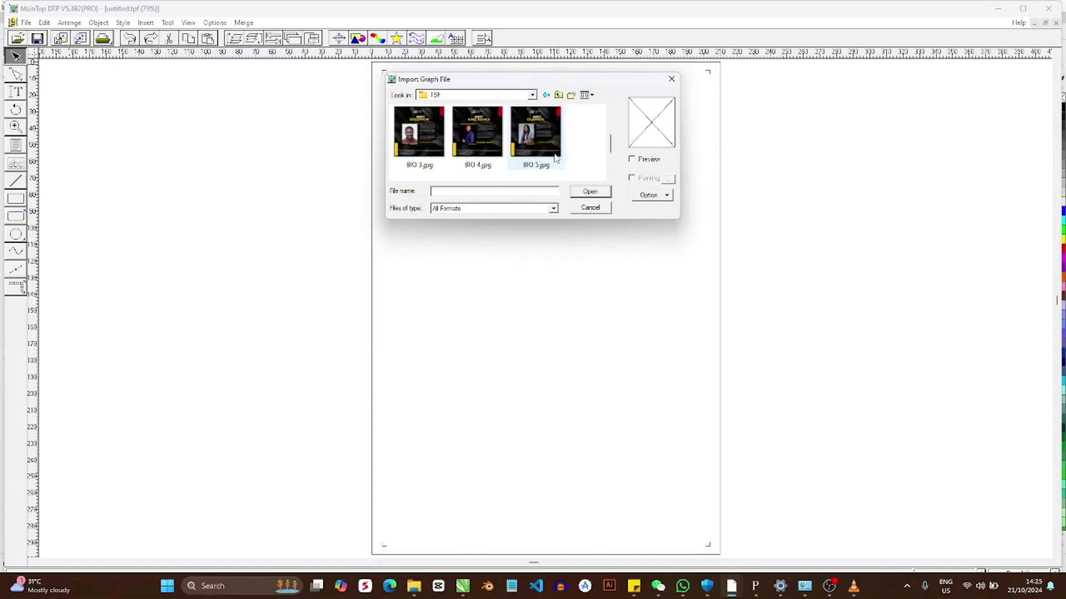
{"action": "double_click", "coordinate": [420, 163]}
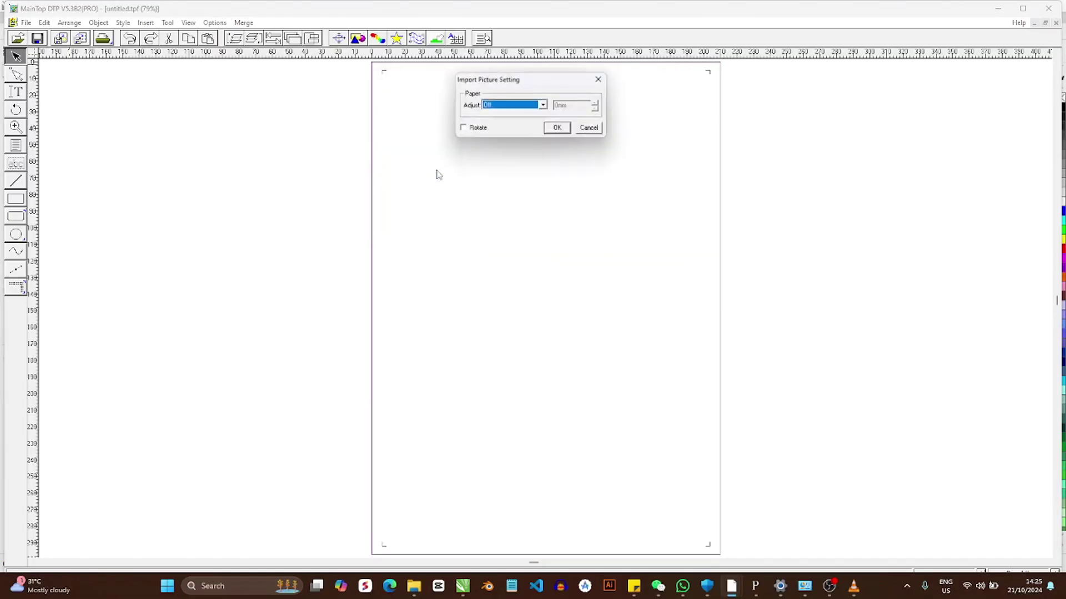
{"action": "left_click", "coordinate": [558, 129]}
{"action": "left_click_drag", "start_coordinate": [559, 251], "coordinate": [511, 189]}
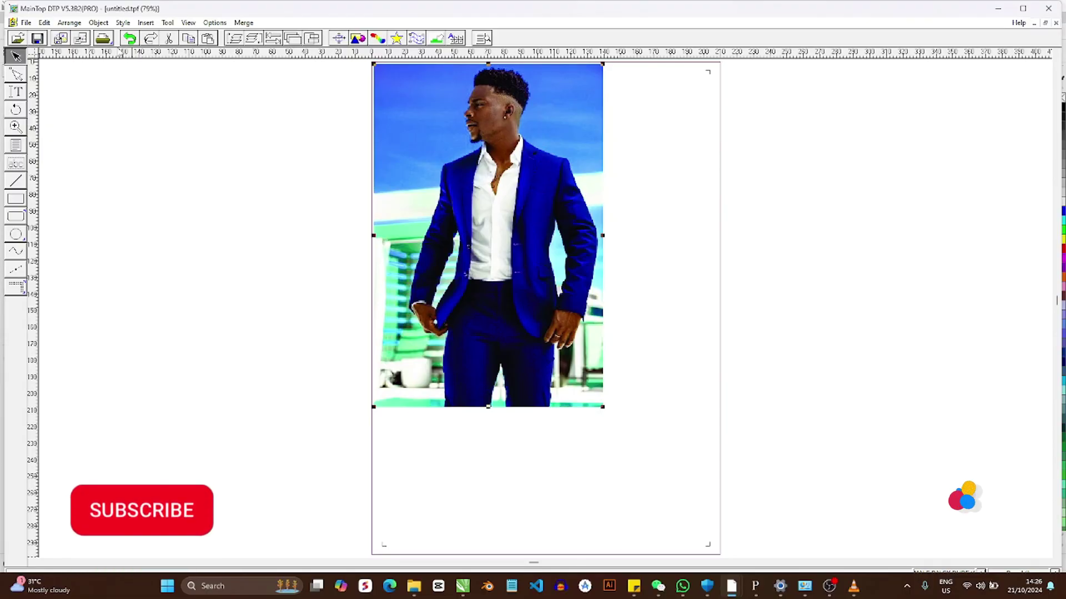
Confirm the Easyjet-15W printer properties with V360x720dpi resolution.
{"action": "left_click", "coordinate": [103, 38]}
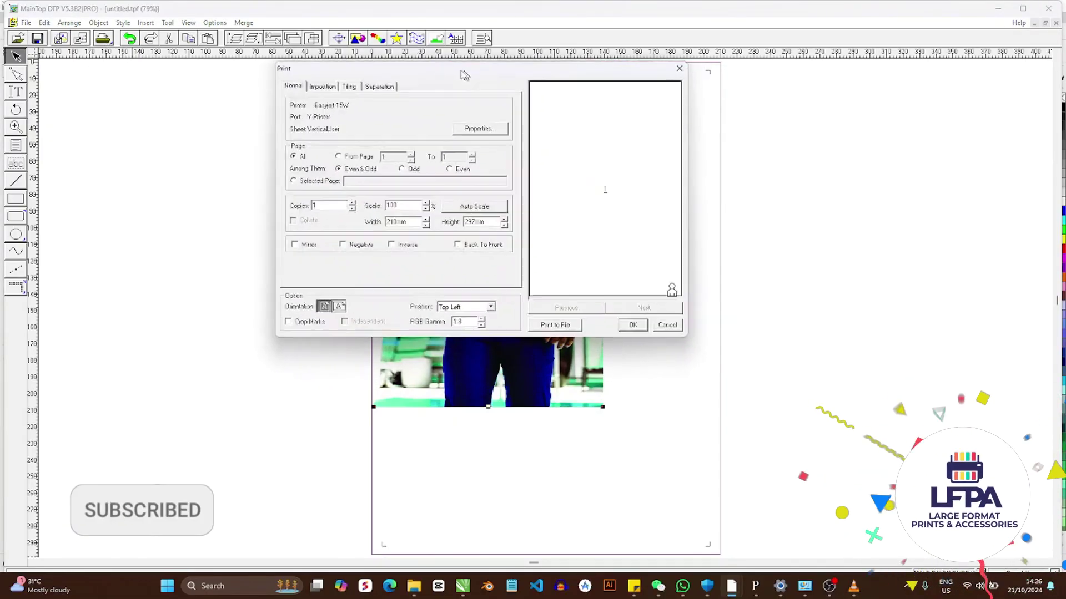
{"action": "left_click", "coordinate": [476, 128]}
{"action": "left_click", "coordinate": [355, 106]}
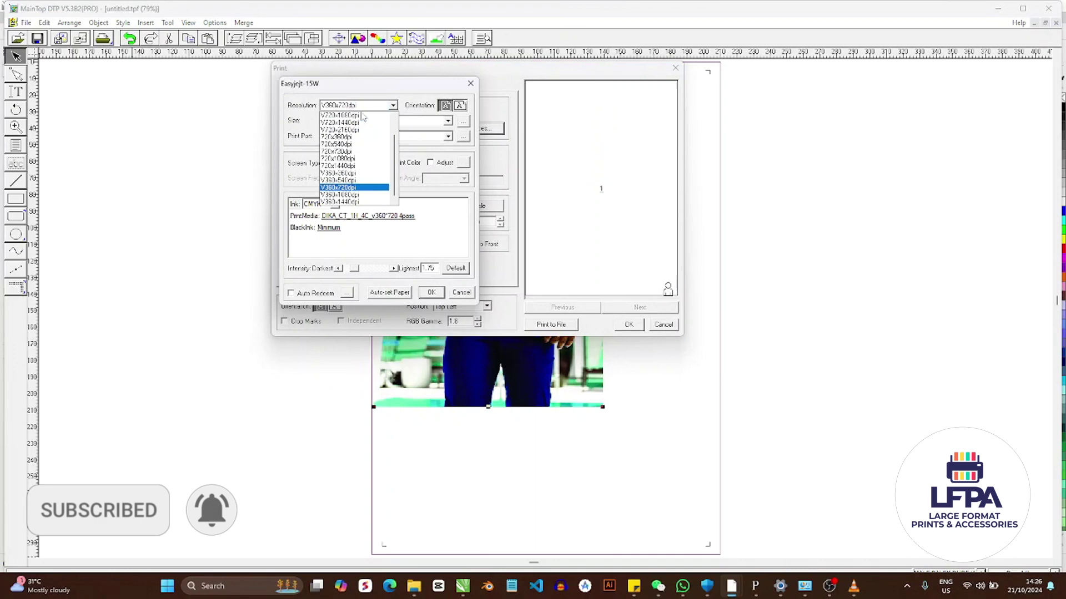
{"action": "left_click", "coordinate": [355, 105]}
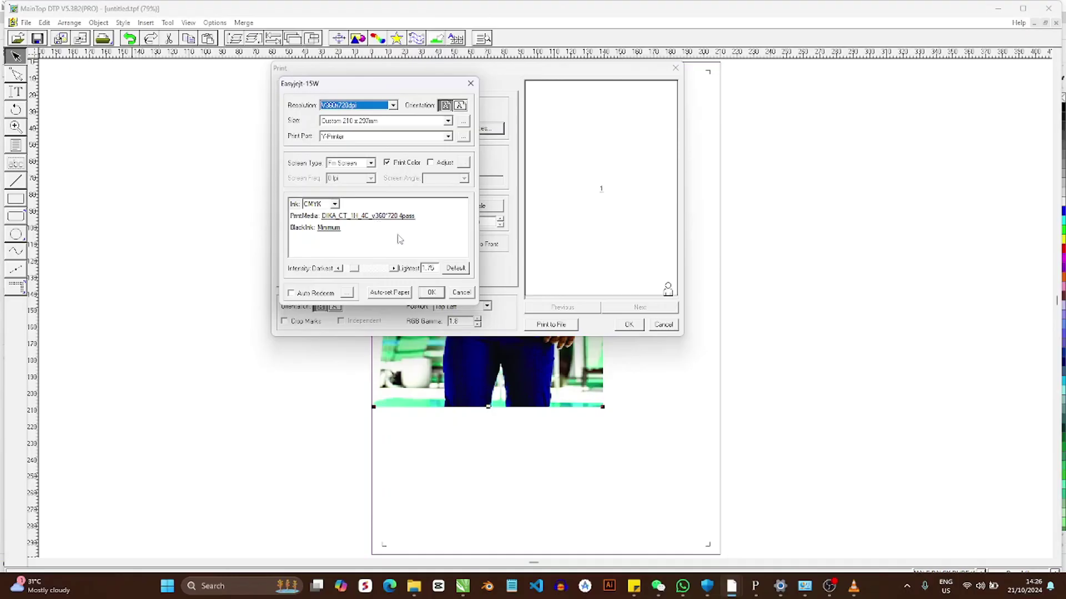
{"action": "left_click", "coordinate": [389, 292]}
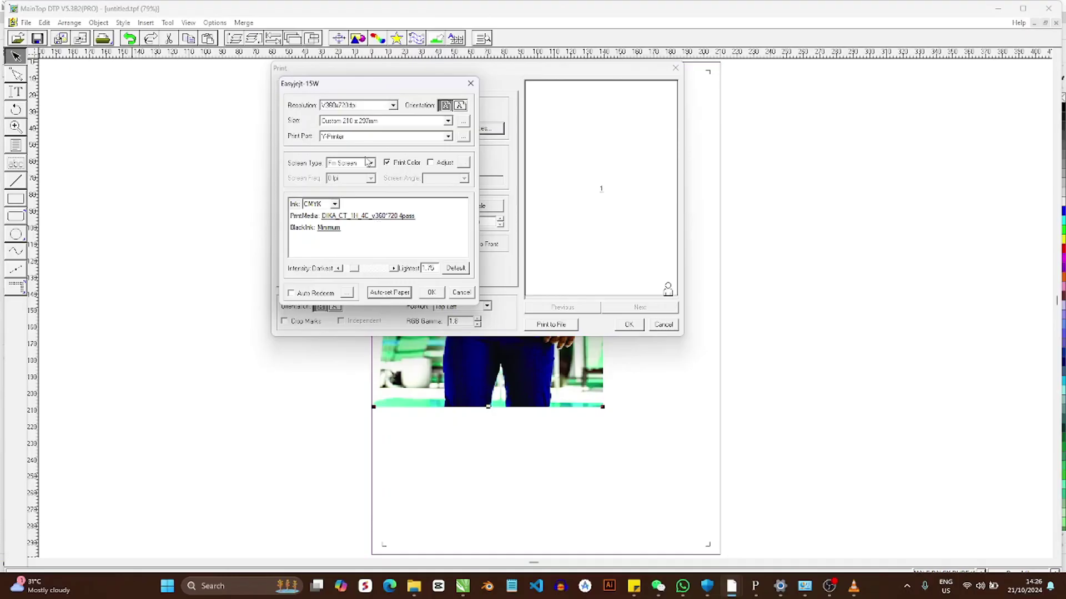
{"action": "left_click", "coordinate": [432, 298]}
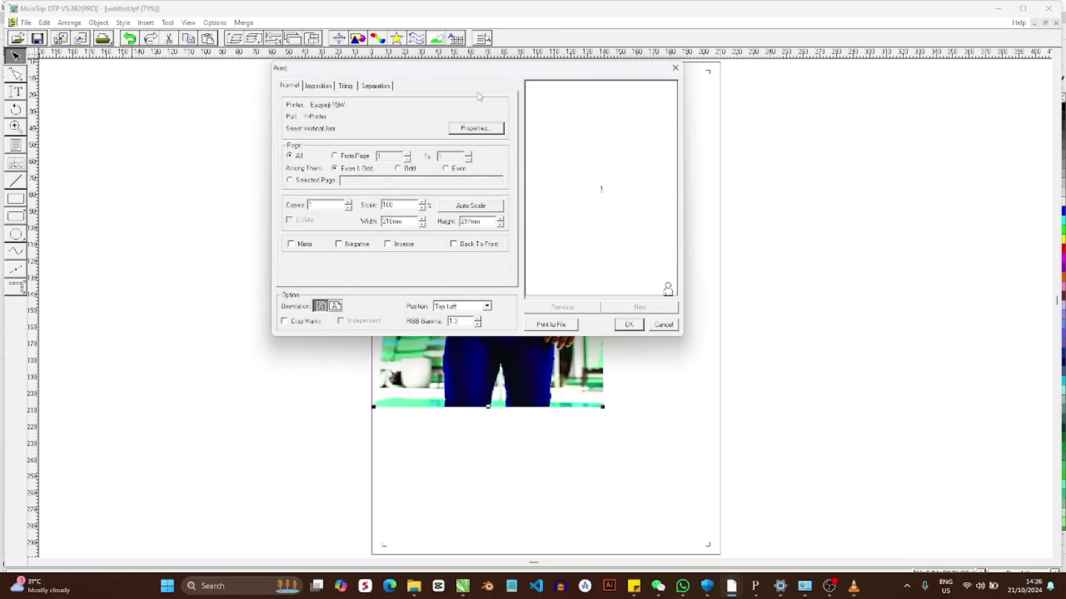
{"action": "left_click_drag", "start_coordinate": [485, 78], "coordinate": [502, 97]}
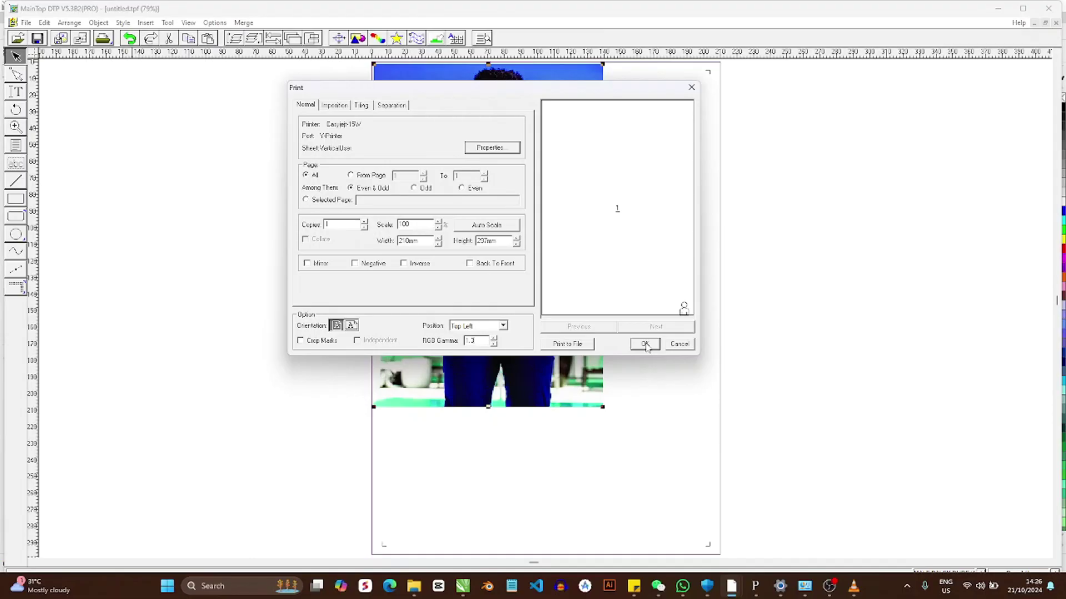
Print the page to the .prn file MALE BLACK DUDE R in the TSF folder.
{"action": "left_click", "coordinate": [558, 345]}
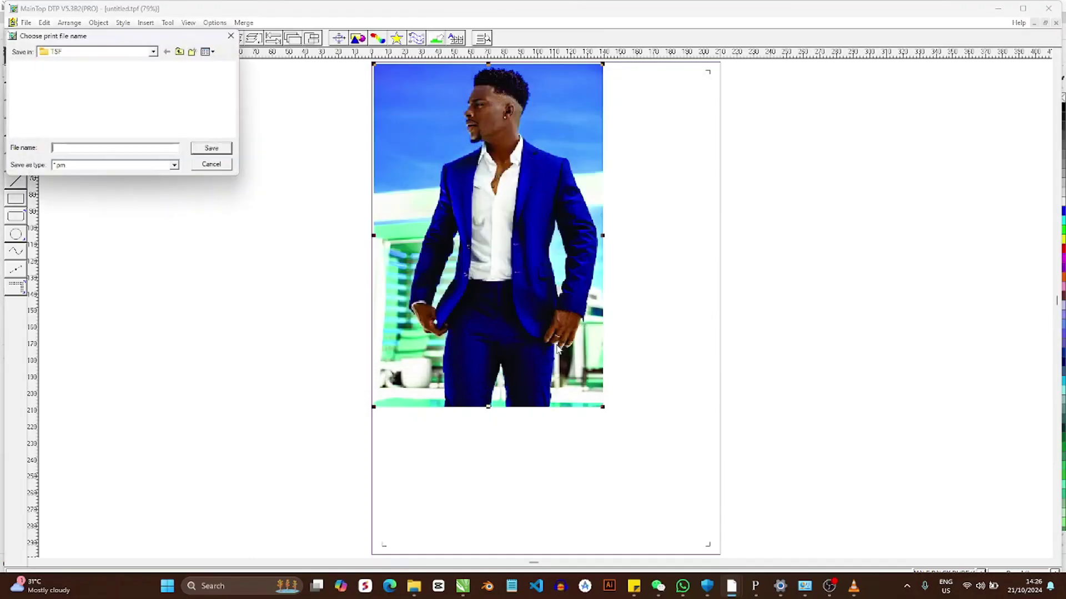
{"action": "left_click_drag", "start_coordinate": [103, 38], "coordinate": [361, 76]}
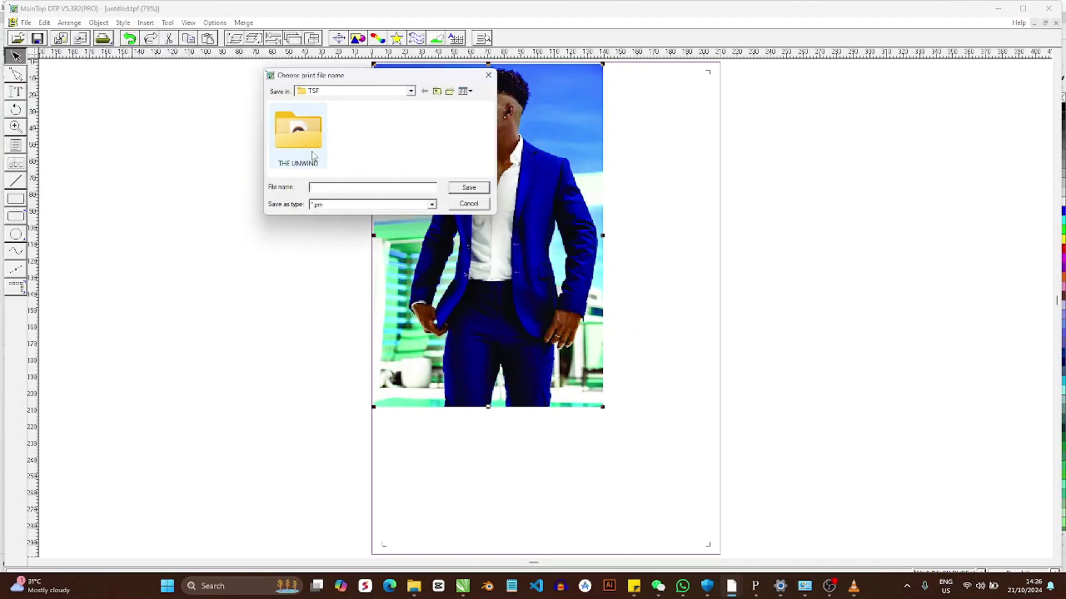
{"action": "type", "text": "MAL"}
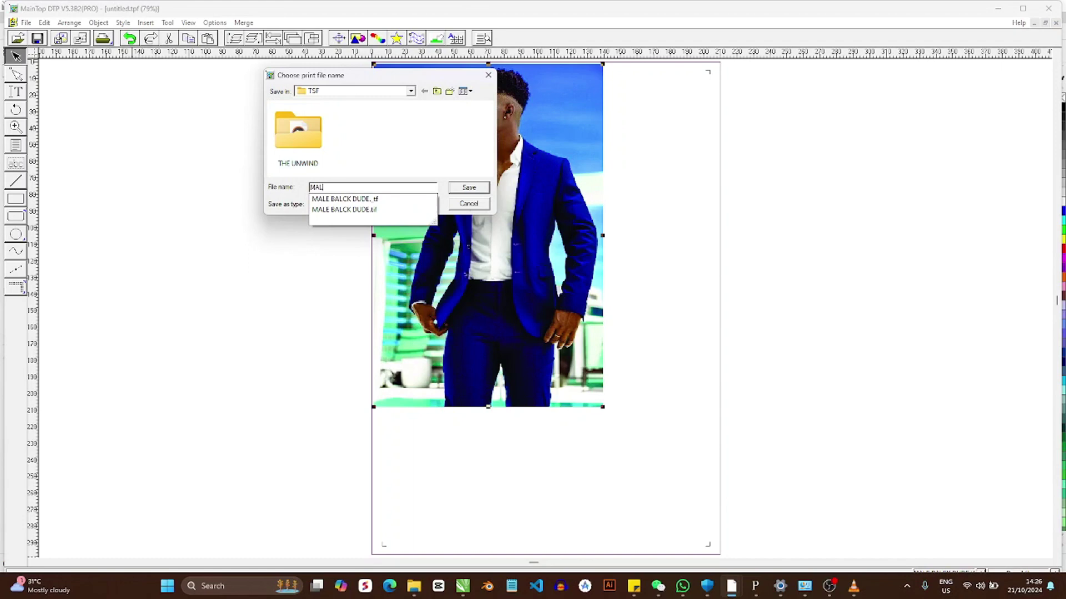
{"action": "type", "text": "E BLACK DUDE RIP"}
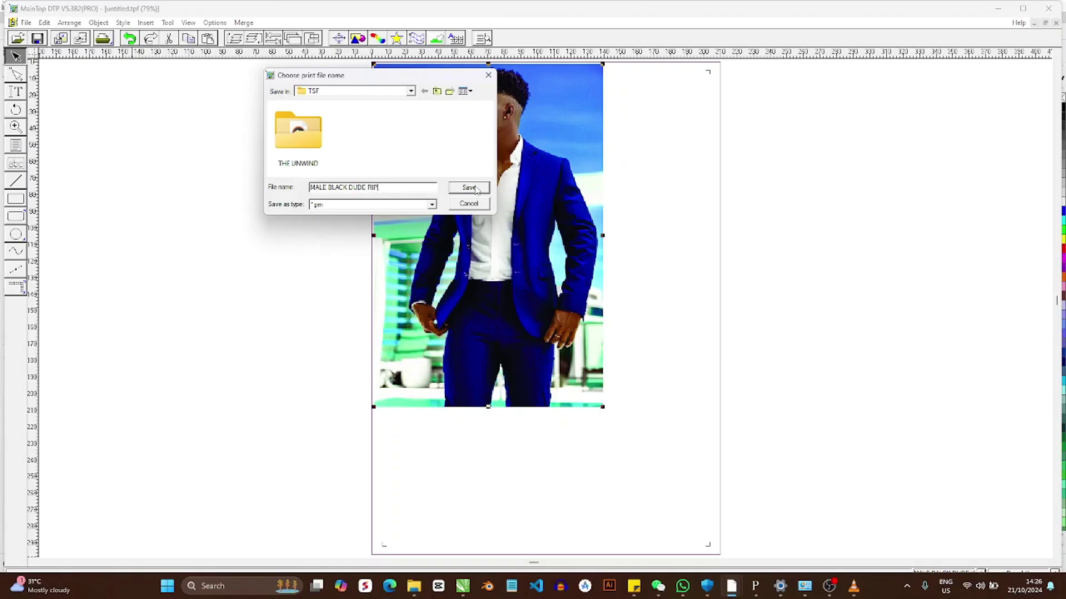
{"action": "left_click", "coordinate": [469, 189]}
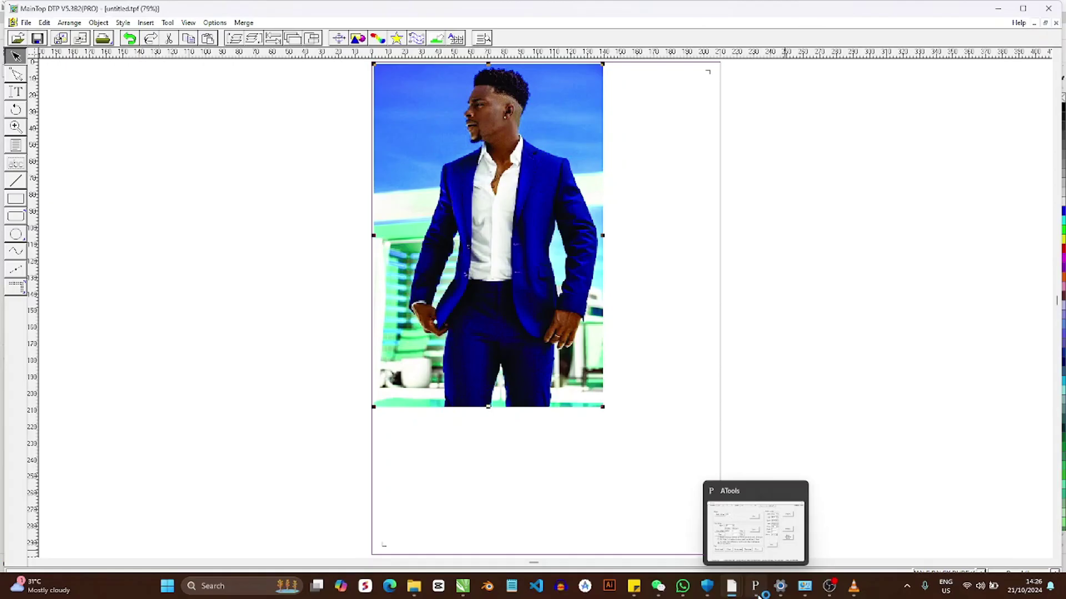
Restore the ATools window, reposition it and connect it to the printer.
{"action": "left_click", "coordinate": [755, 594]}
{"action": "left_click_drag", "start_coordinate": [551, 108], "coordinate": [556, 91]}
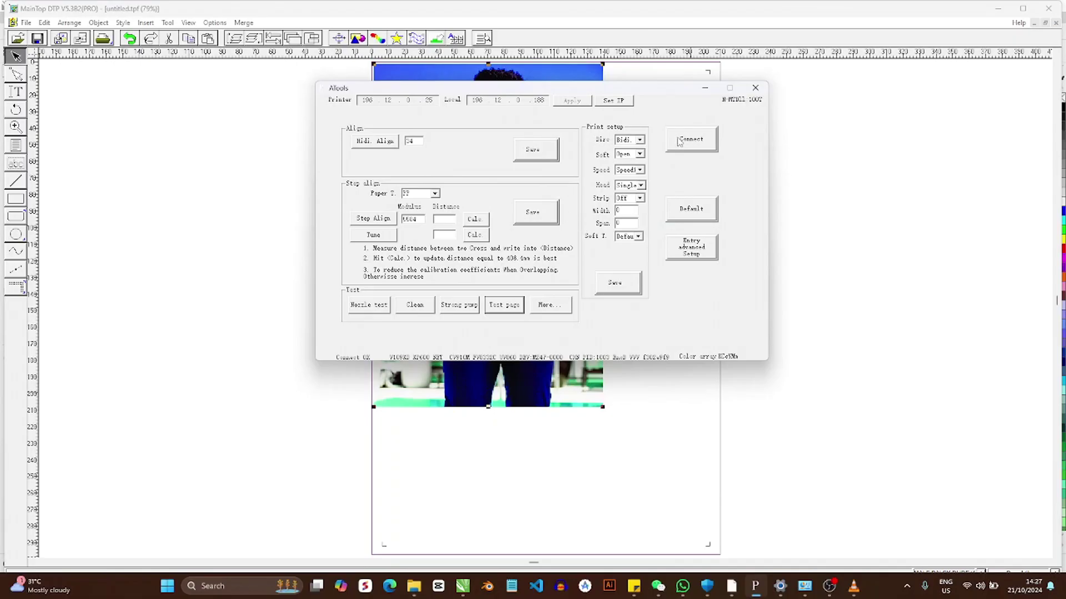
{"action": "left_click_drag", "start_coordinate": [627, 91], "coordinate": [582, 87]}
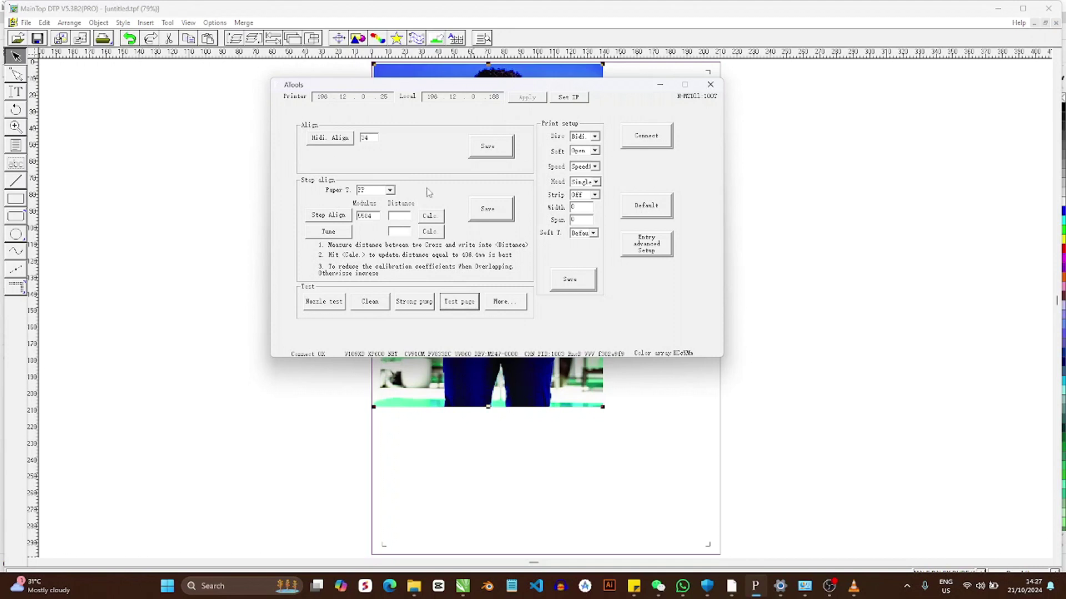
{"action": "left_click", "coordinate": [641, 142]}
Run a Test page using MALE BLACK DUDE RIP.prn from BLACKBOX > TCN > TSF.
{"action": "left_click", "coordinate": [459, 305]}
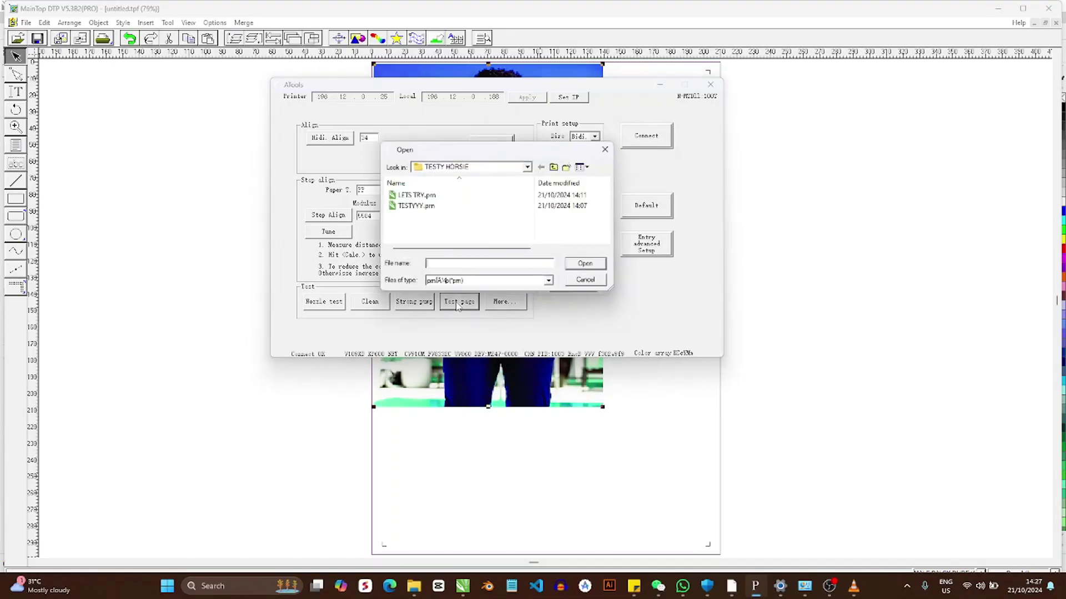
{"action": "left_click", "coordinate": [490, 168]}
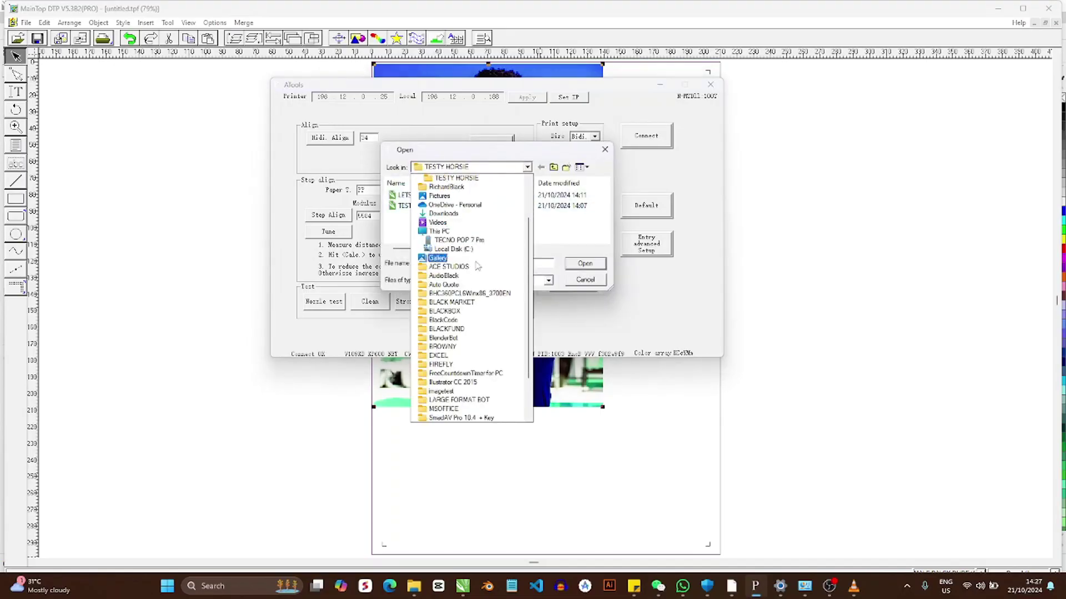
{"action": "left_click", "coordinate": [446, 311]}
{"action": "scroll", "coordinate": [442, 234], "scroll_direction": "down", "scroll_amount": 3}
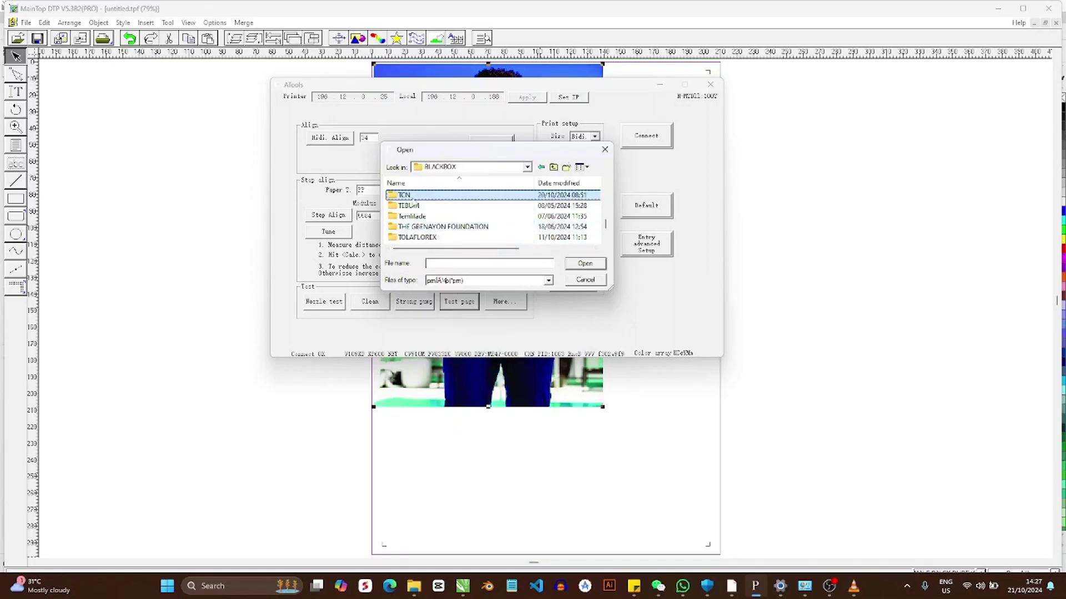
{"action": "double_click", "coordinate": [424, 228]}
{"action": "scroll", "coordinate": [426, 221], "scroll_direction": "down", "scroll_amount": 5}
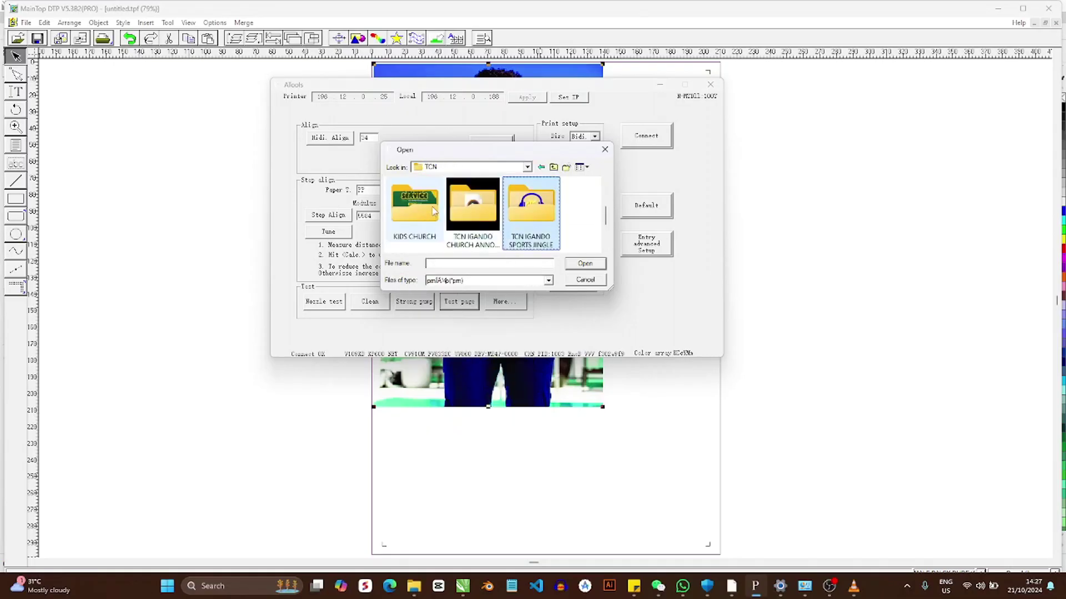
{"action": "double_click", "coordinate": [531, 211]}
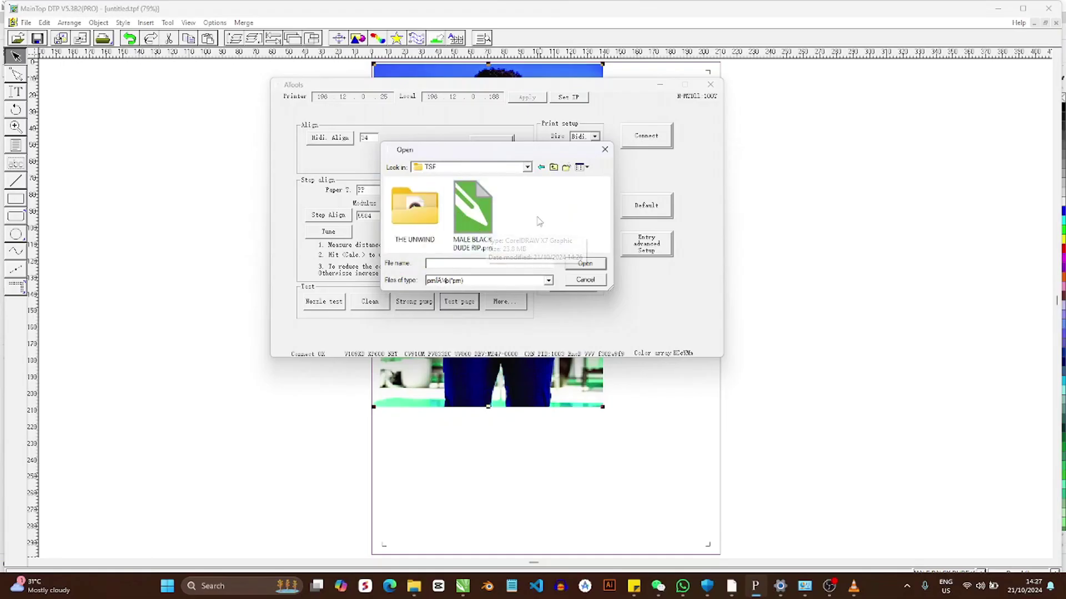
{"action": "left_click", "coordinate": [477, 229]}
{"action": "left_click", "coordinate": [583, 266]}
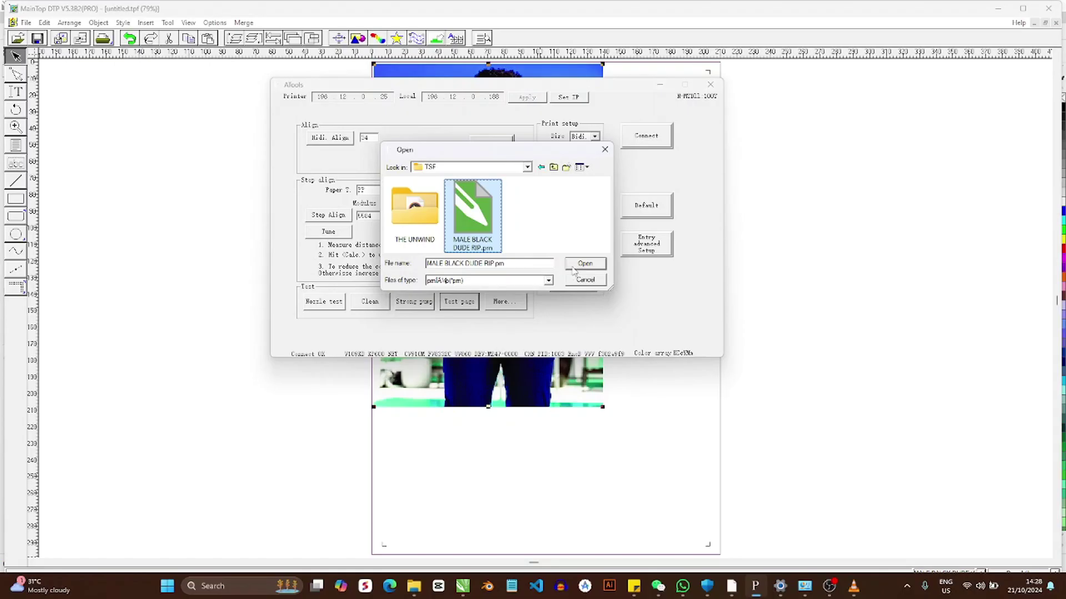
{"action": "left_click", "coordinate": [579, 266]}
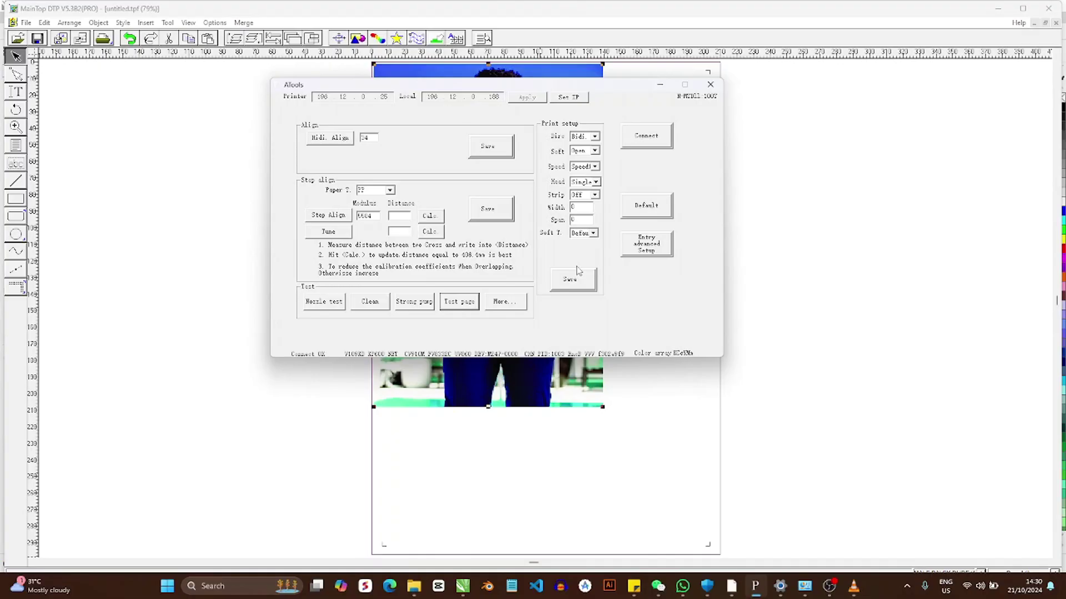
Close ATools and select the photo on the MainTop page.
{"action": "left_click", "coordinate": [710, 84]}
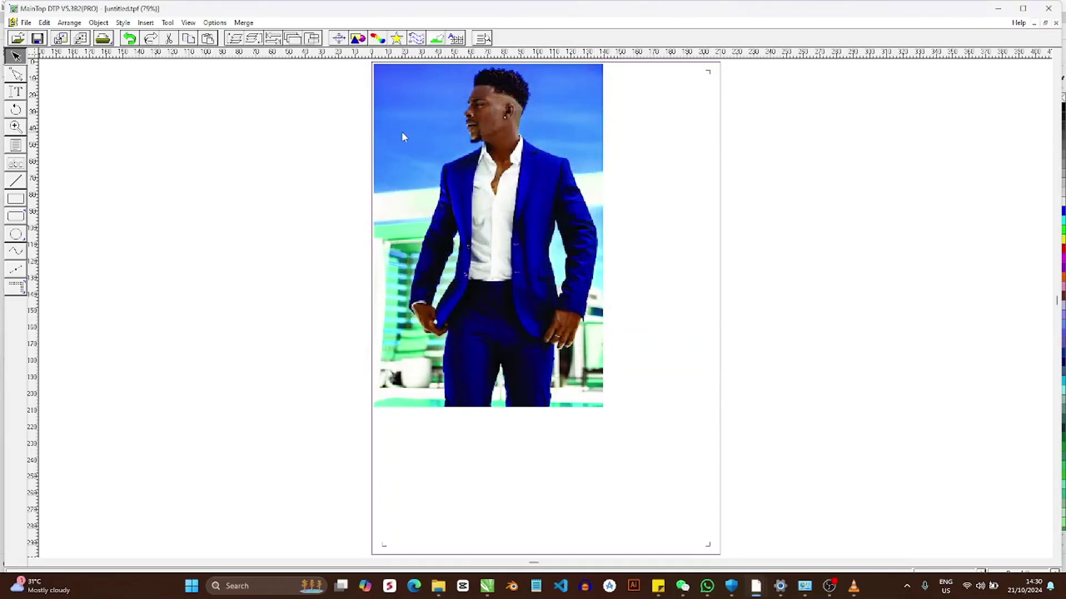
{"action": "left_click", "coordinate": [214, 23]}
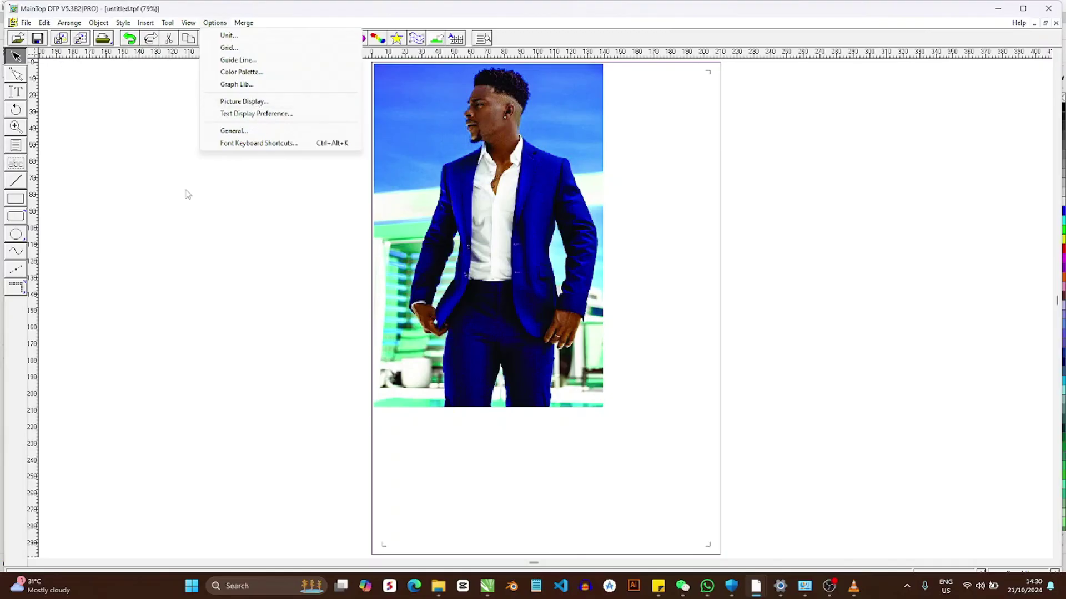
{"action": "left_click", "coordinate": [181, 208]}
{"action": "left_click", "coordinate": [499, 170]}
Enable Adjust in the Easyjet-15W printer properties and review the Adjust Color settings.
{"action": "left_click", "coordinate": [106, 40]}
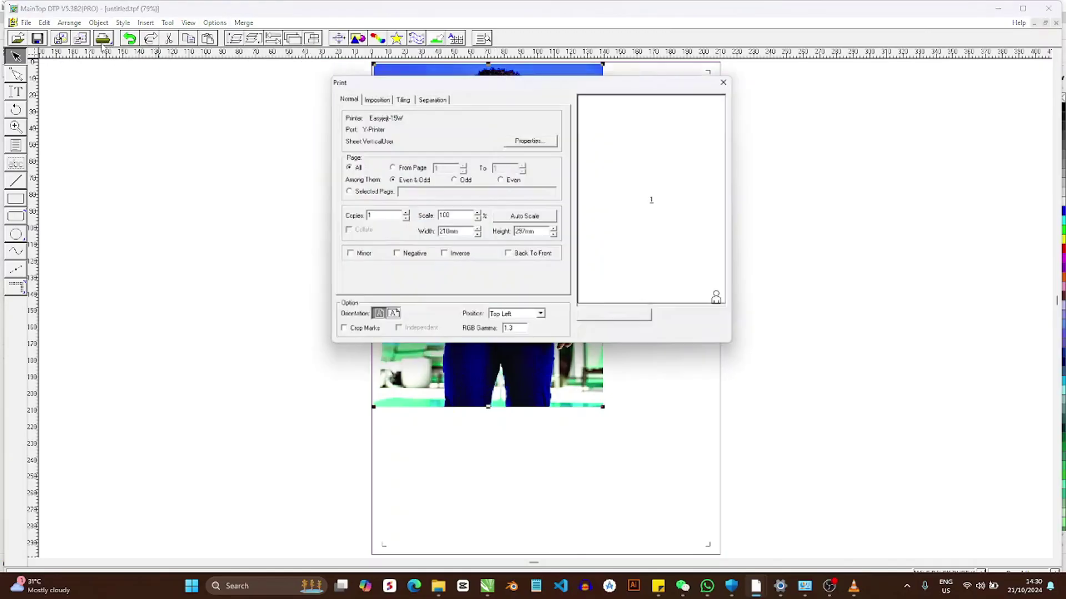
{"action": "left_click", "coordinate": [528, 139]}
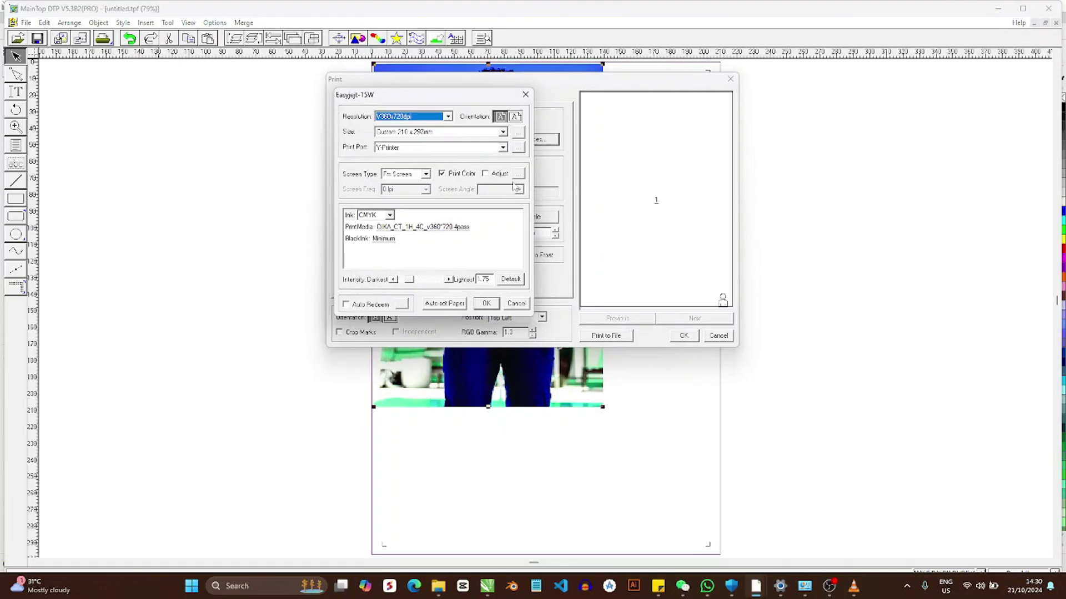
{"action": "left_click", "coordinate": [485, 174]}
{"action": "left_click", "coordinate": [518, 176]}
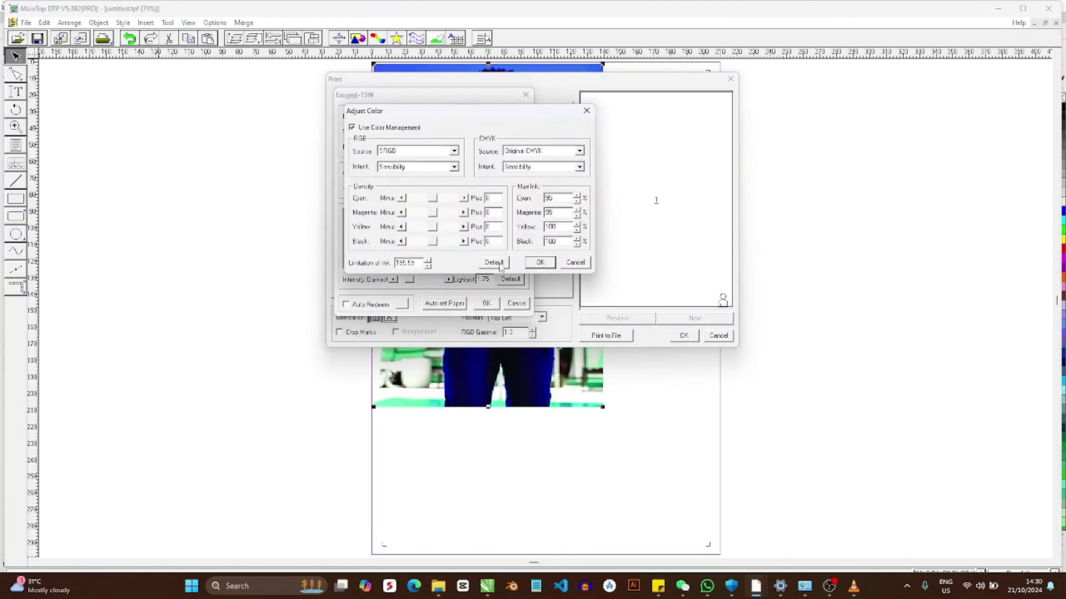
{"action": "left_click", "coordinate": [582, 264]}
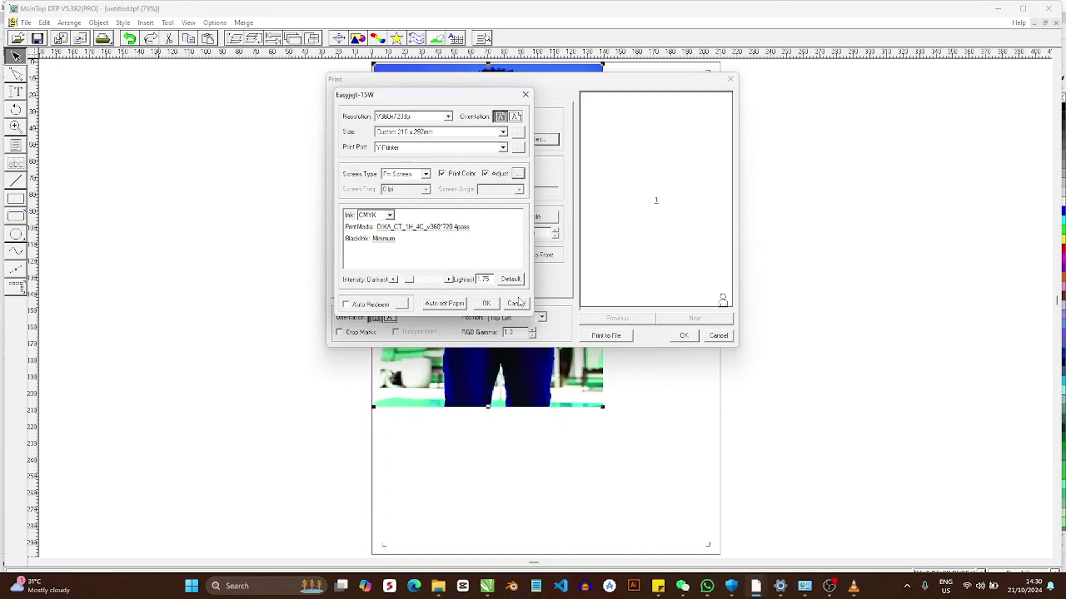
{"action": "mouse_move", "coordinate": [755, 595]}
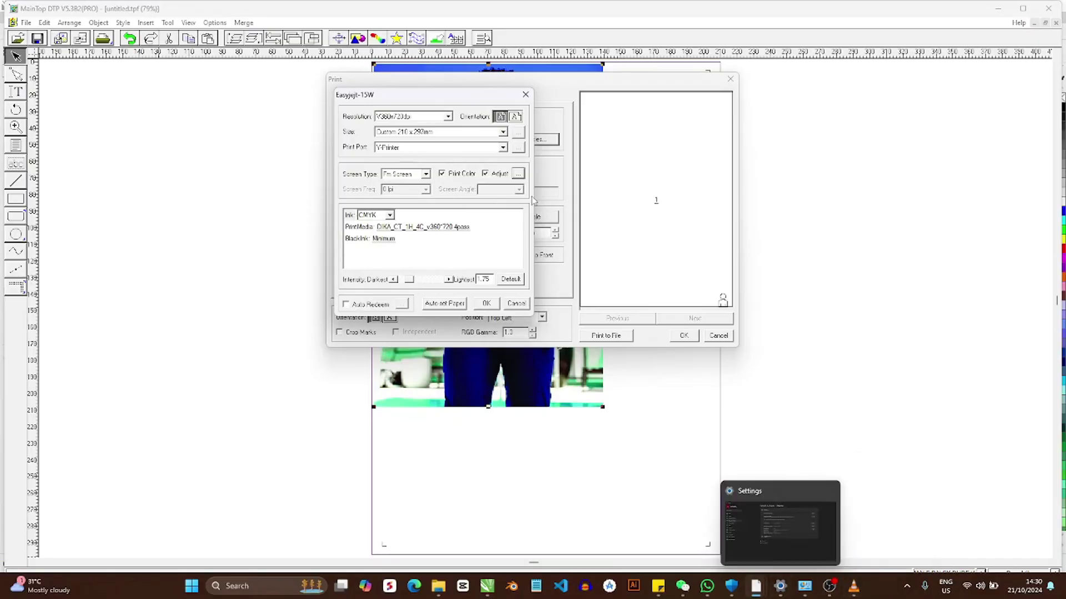
Run the XP600 alignment tool as administrator from its Explorer folder and connect it.
{"action": "left_click", "coordinate": [438, 587]}
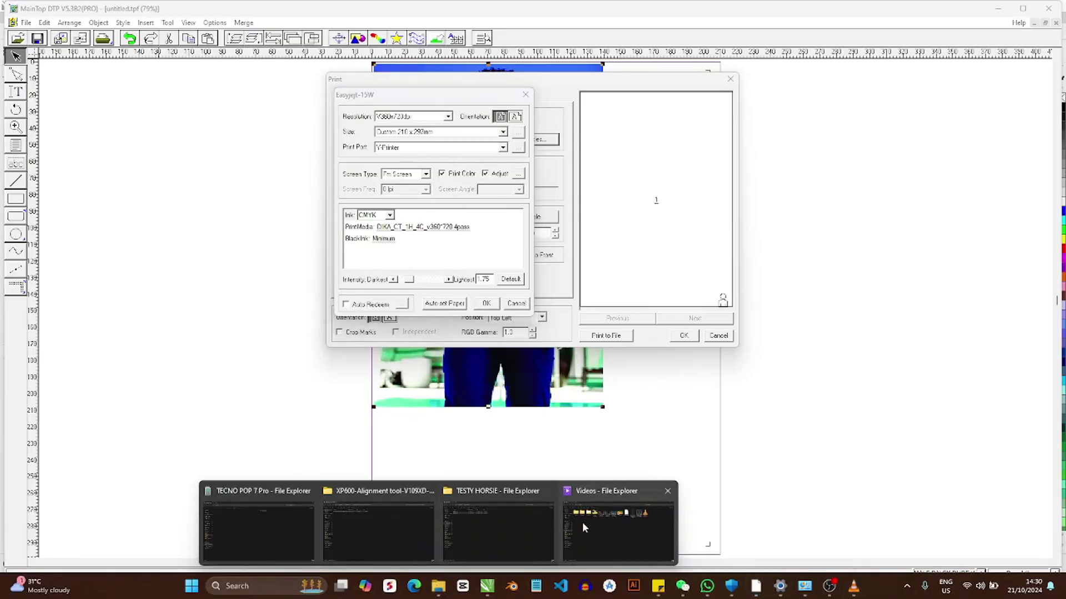
{"action": "left_click", "coordinate": [380, 536]}
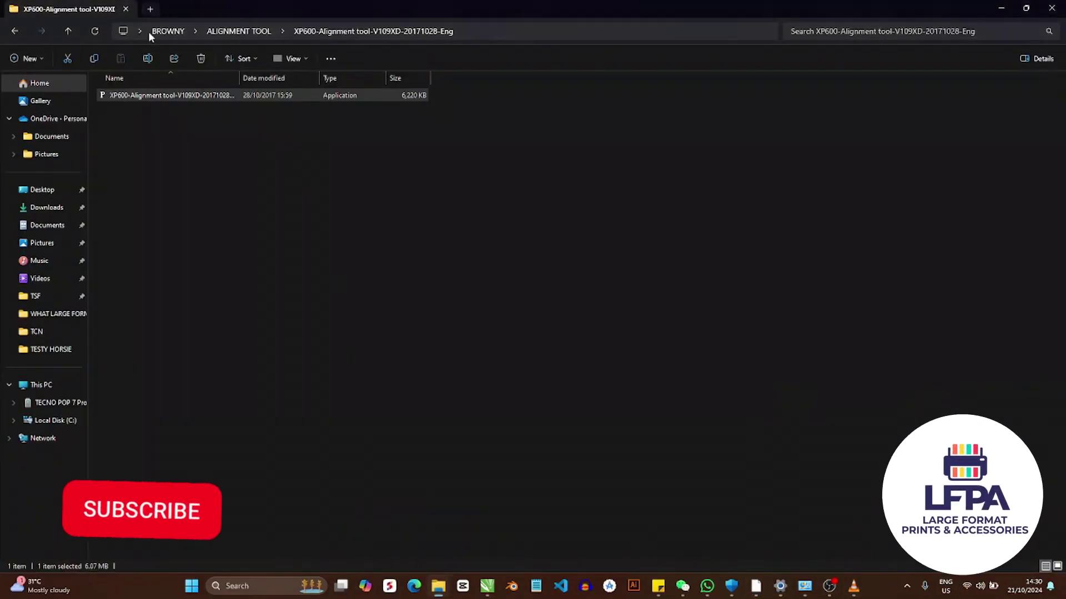
{"action": "right_click", "coordinate": [125, 95]}
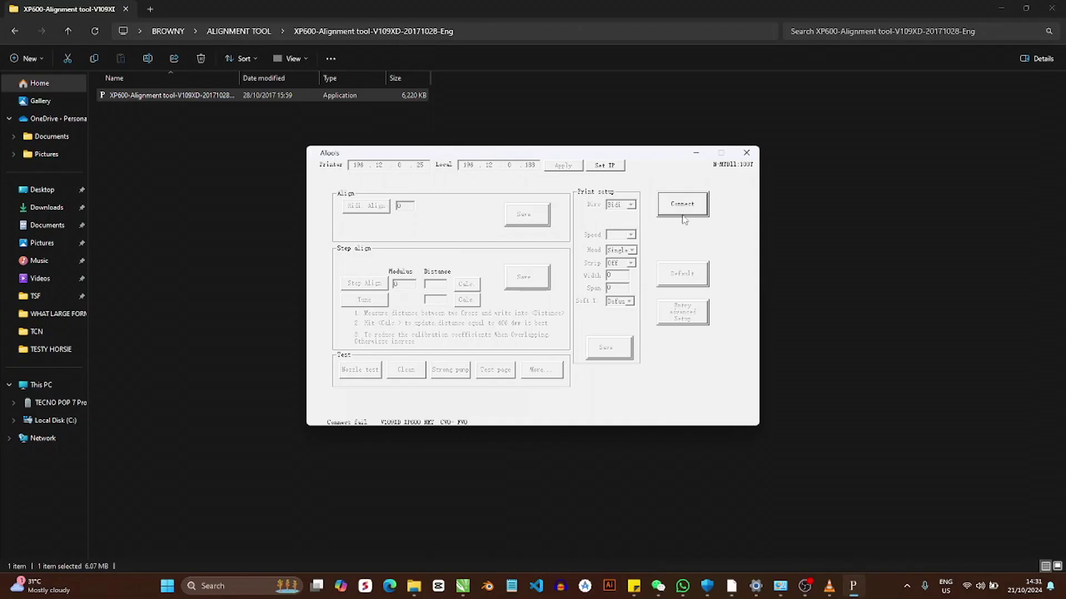
{"action": "left_click", "coordinate": [683, 218]}
Dismiss the 'Please check printer' prompt with Continue to retry the ATools printer connection.
{"action": "left_click", "coordinate": [509, 307]}
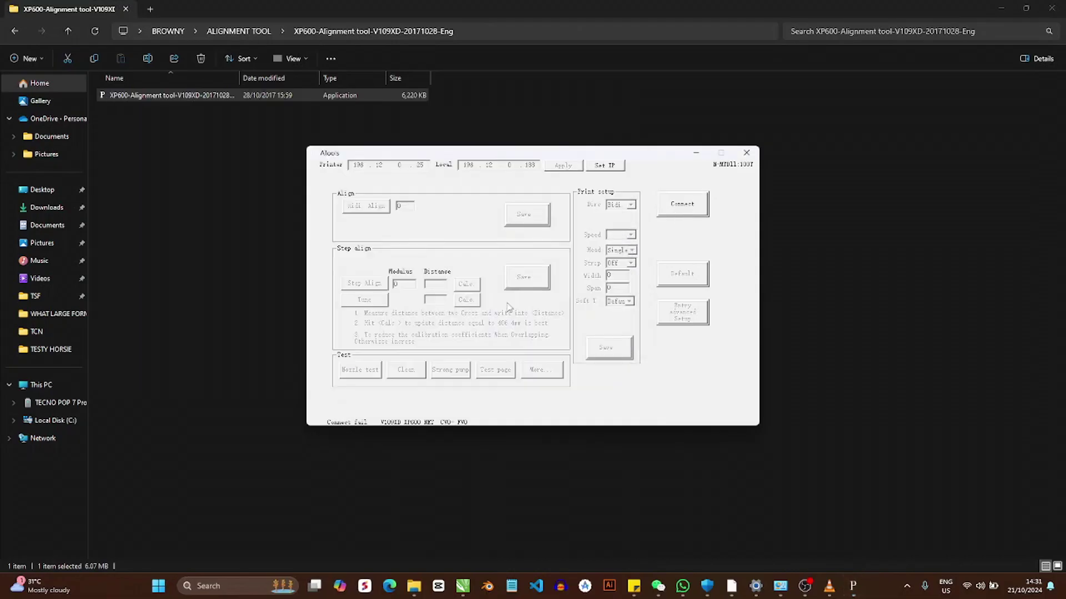